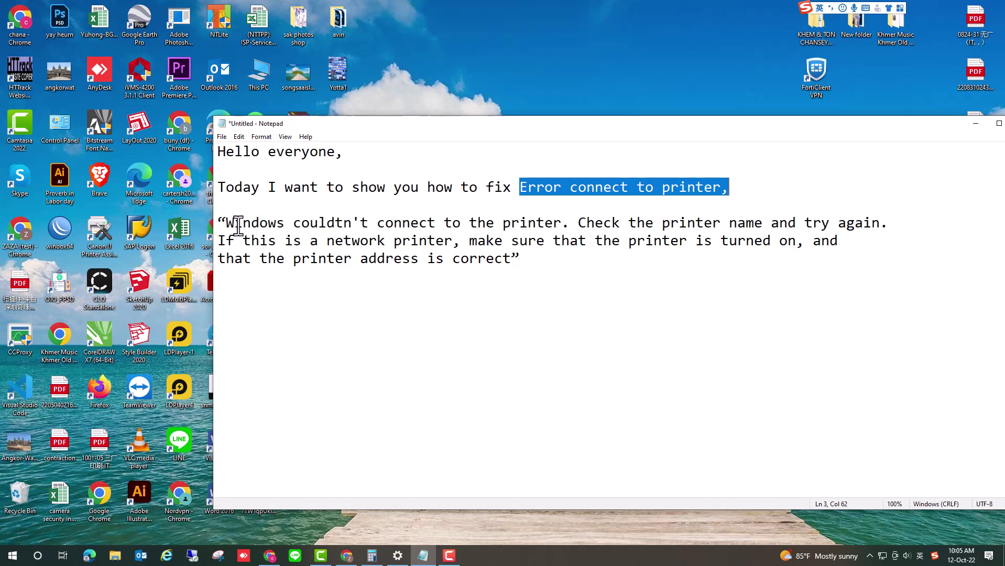
Highlight the quoted error message in the note and view the 36110-capture1 image from the Downloads folder.
{"action": "left_click_drag", "start_coordinate": [226, 222], "coordinate": [511, 259]}
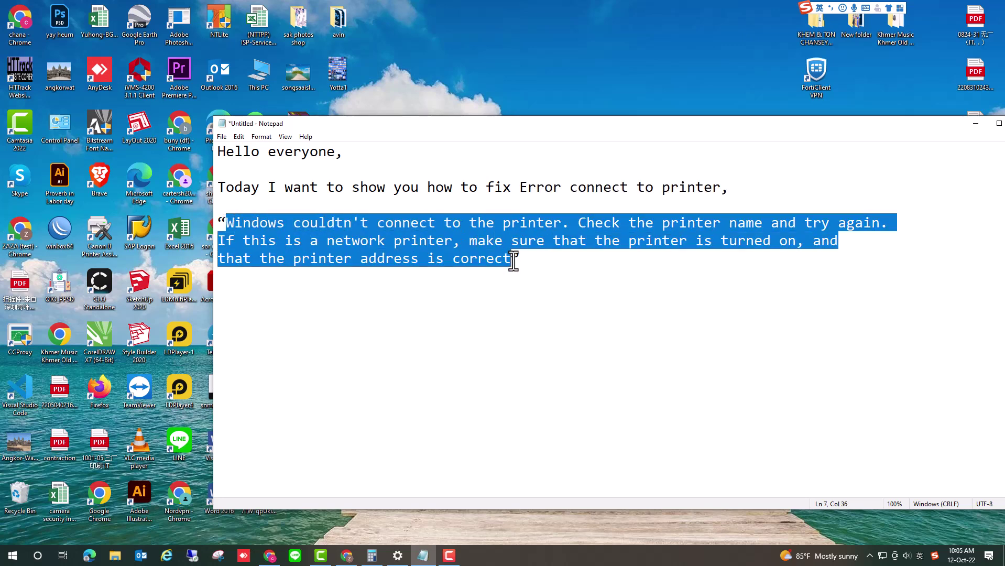
{"action": "left_click", "coordinate": [423, 329]}
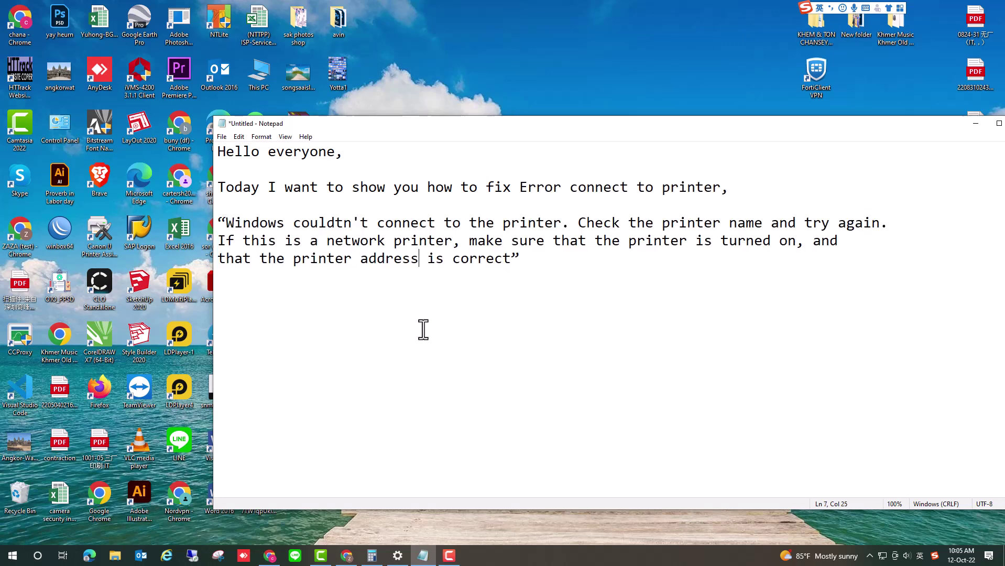
{"action": "double_click", "coordinate": [261, 78]}
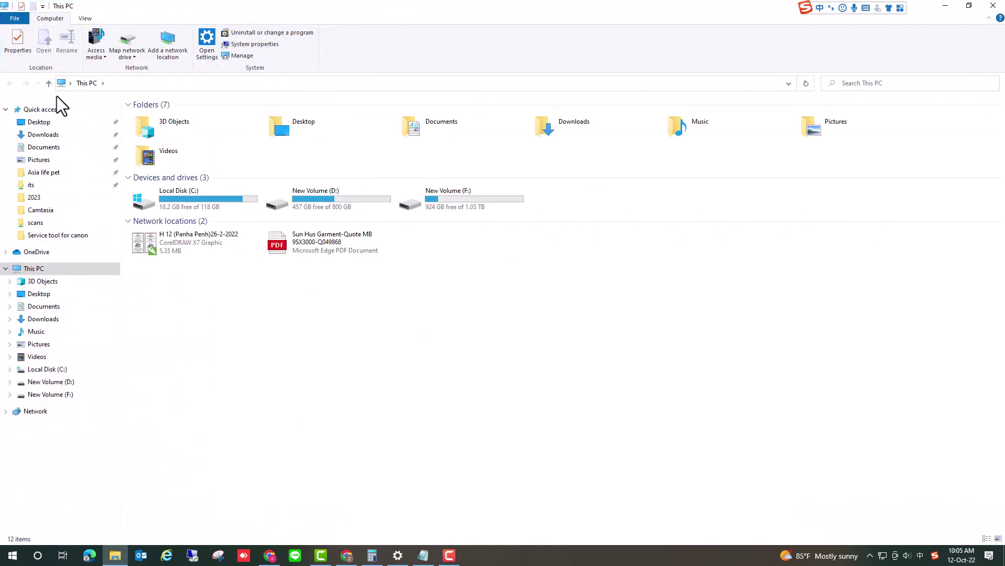
{"action": "left_click", "coordinate": [53, 136]}
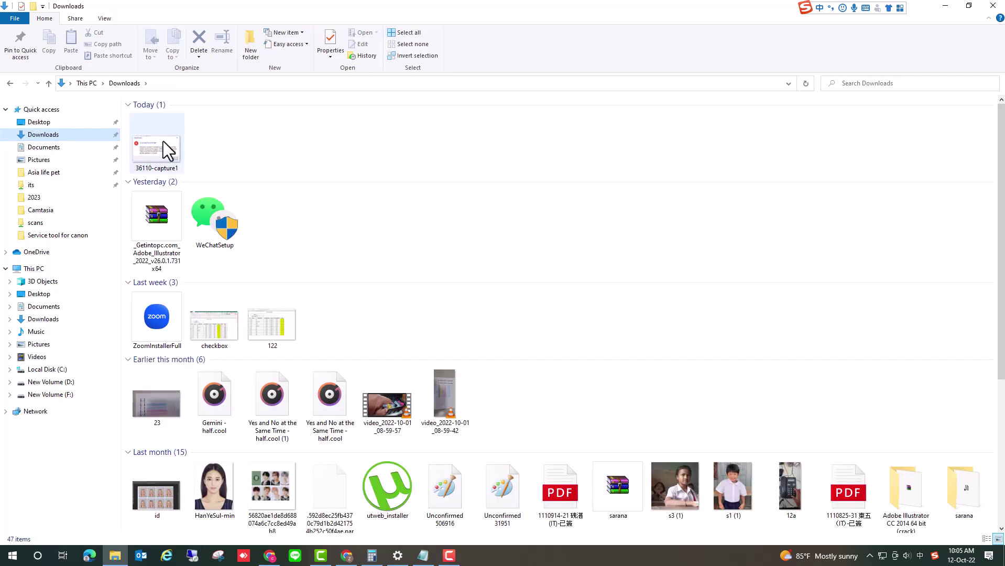
{"action": "double_click", "coordinate": [164, 141]}
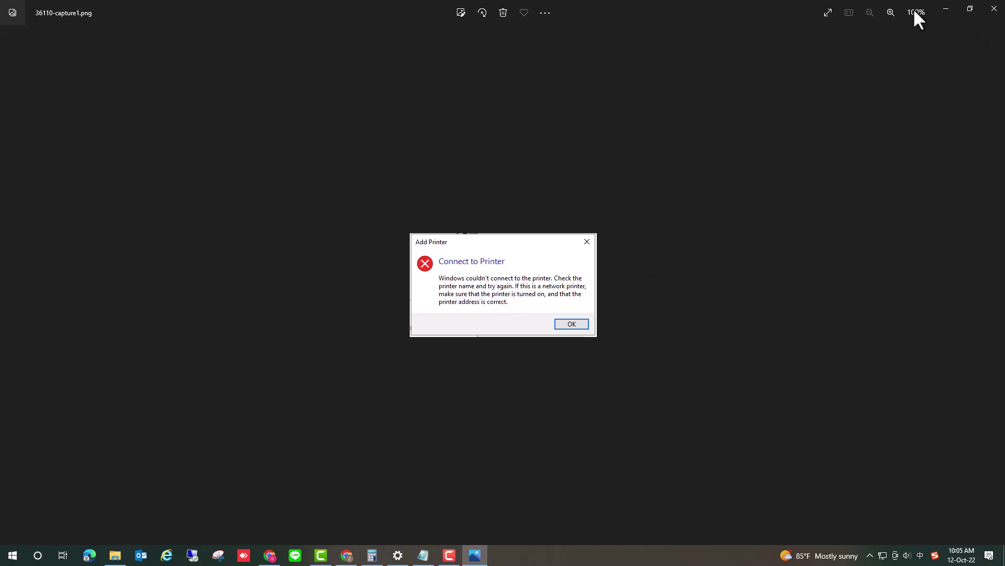
{"action": "left_click", "coordinate": [993, 8]}
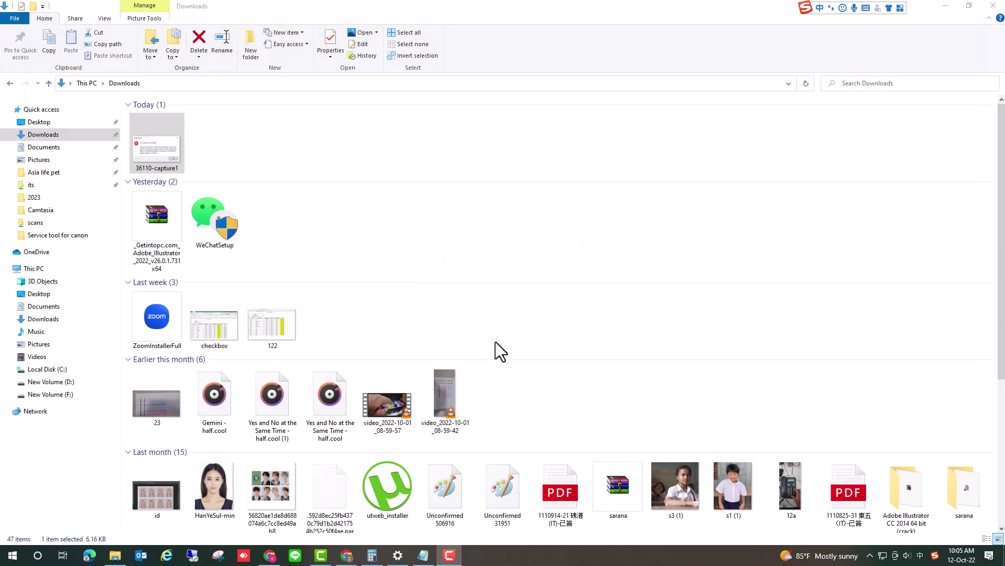
Switch to Notepad and add the lines "let go" and "now I try connect to printer by Ip address in my network" below the error message.
{"action": "left_click", "coordinate": [423, 556]}
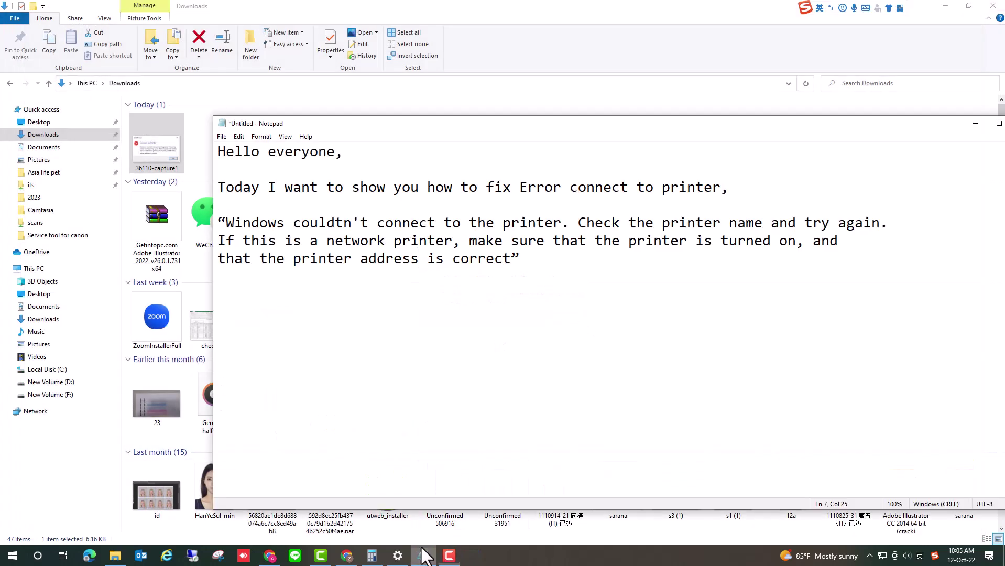
{"action": "left_click", "coordinate": [536, 264]}
{"action": "type", "text": "let go"}
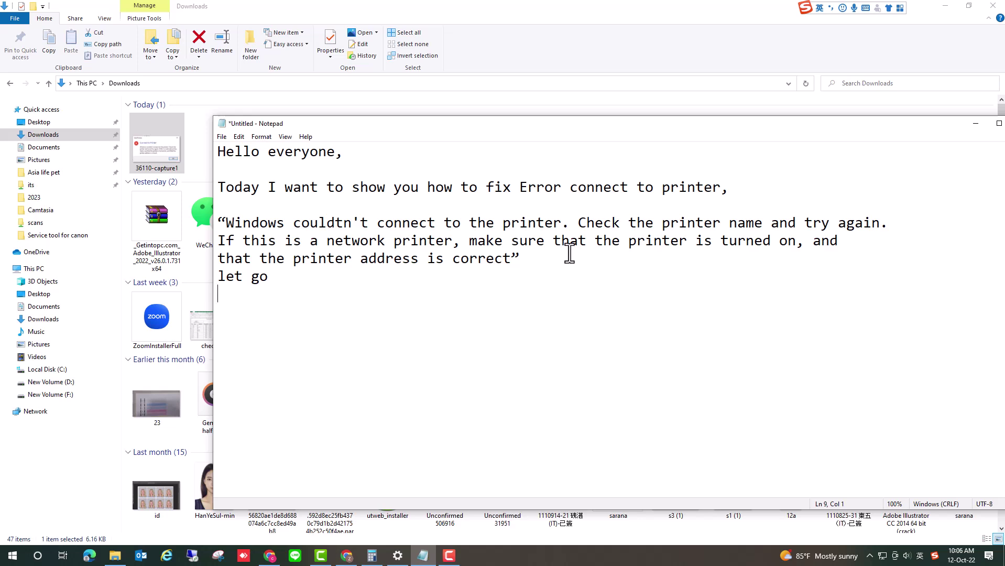
{"action": "type", "text": "now I try conn"}
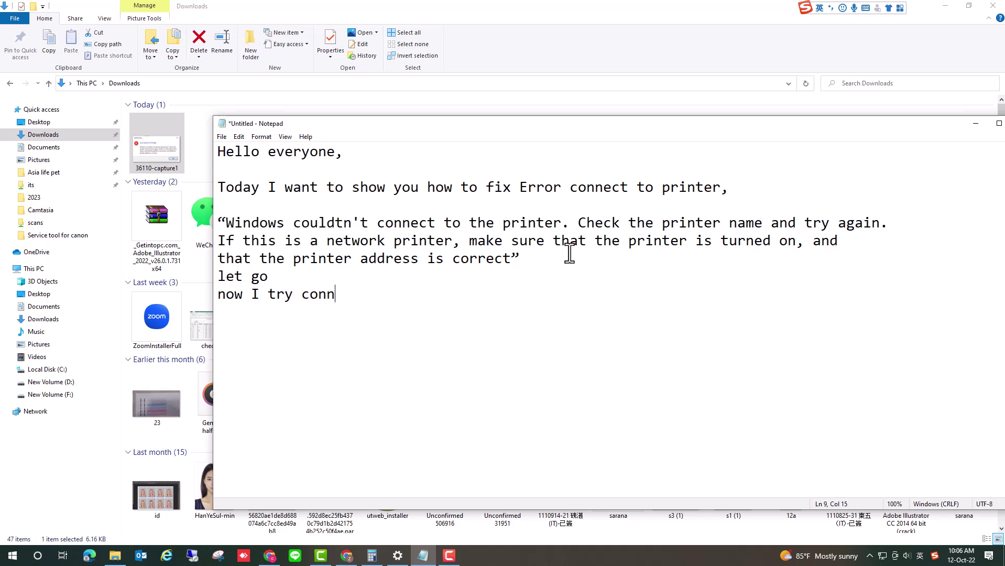
{"action": "type", "text": "ect to printer by"}
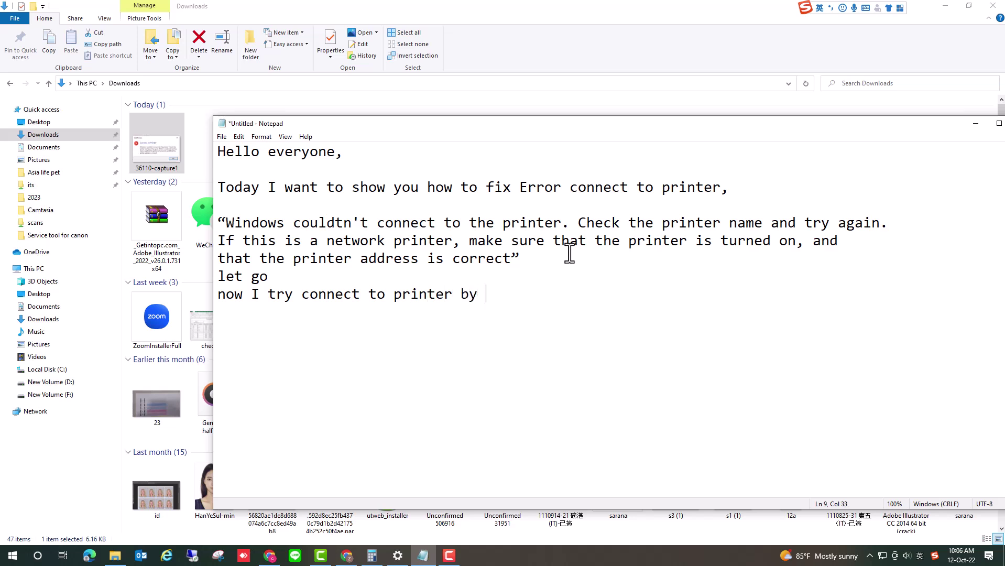
{"action": "type", "text": " Ip address in my "}
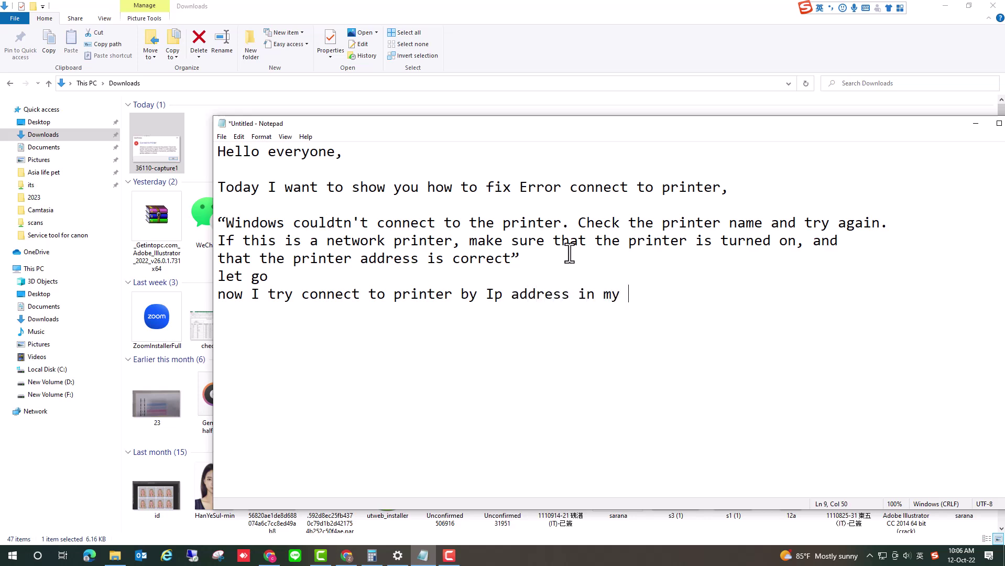
{"action": "type", "text": "network"}
{"action": "key", "text": "Return"}
Open the network location \\192.168.105.121 from the Run dialog.
{"action": "key", "text": "super+r"}
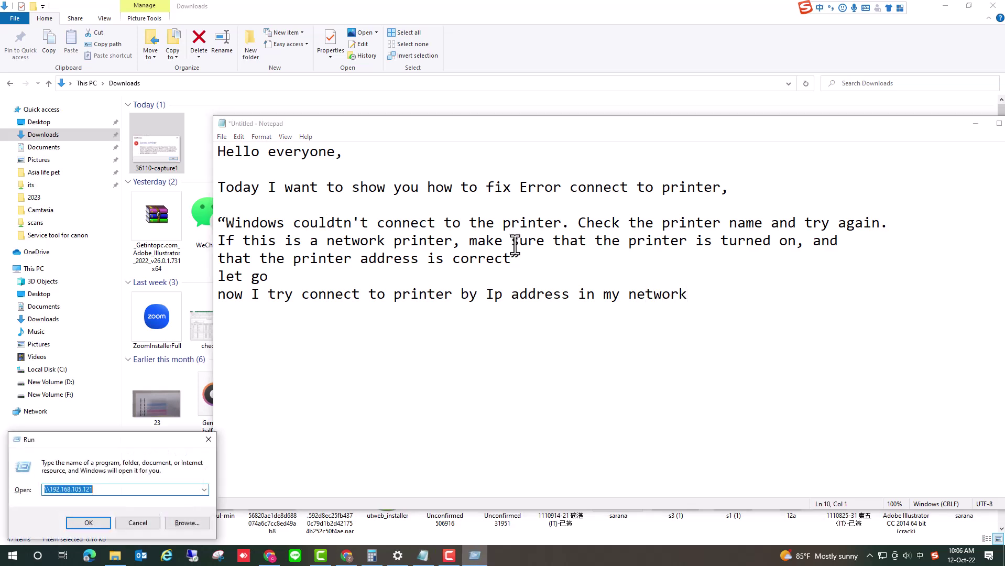
{"action": "left_click", "coordinate": [107, 491]}
{"action": "left_click_drag", "start_coordinate": [49, 489], "coordinate": [113, 489]}
{"action": "left_click", "coordinate": [112, 489]}
{"action": "left_click", "coordinate": [89, 523]}
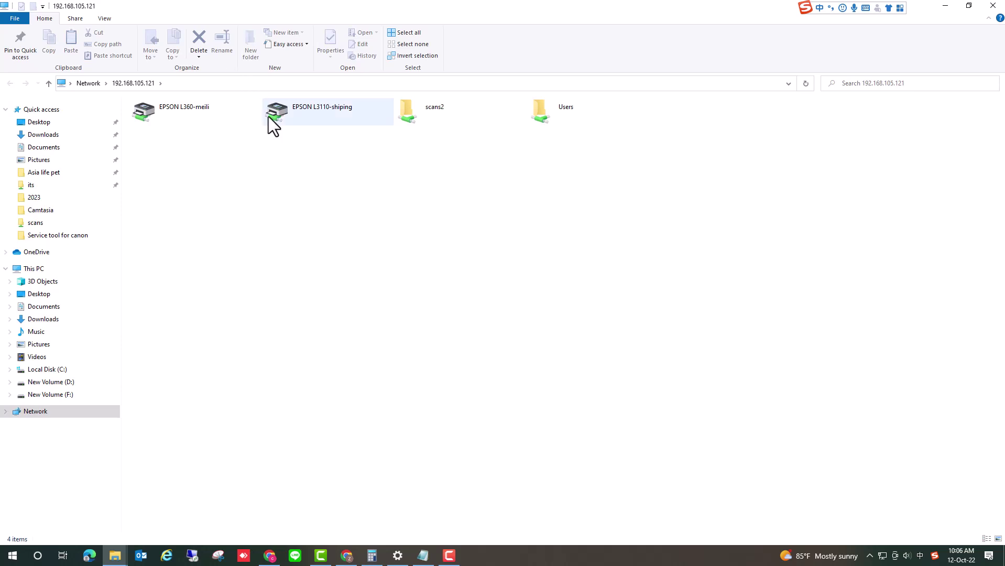
Try to connect to the shared EPSON L360-meili printer and cancel the printer installation.
{"action": "left_click", "coordinate": [288, 115]}
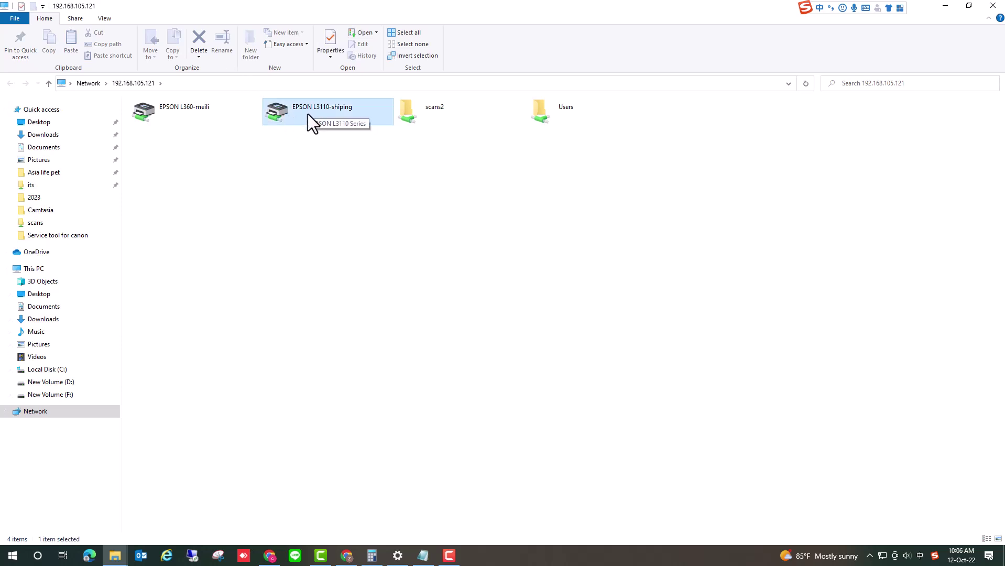
{"action": "right_click", "coordinate": [307, 114]}
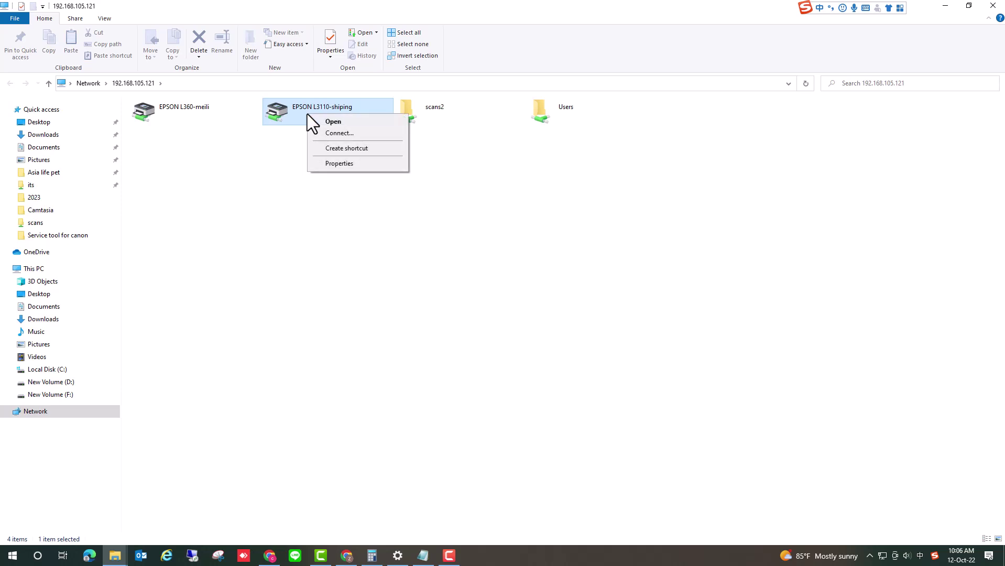
{"action": "left_click", "coordinate": [208, 116]}
{"action": "right_click", "coordinate": [202, 109]}
{"action": "left_click", "coordinate": [244, 131]}
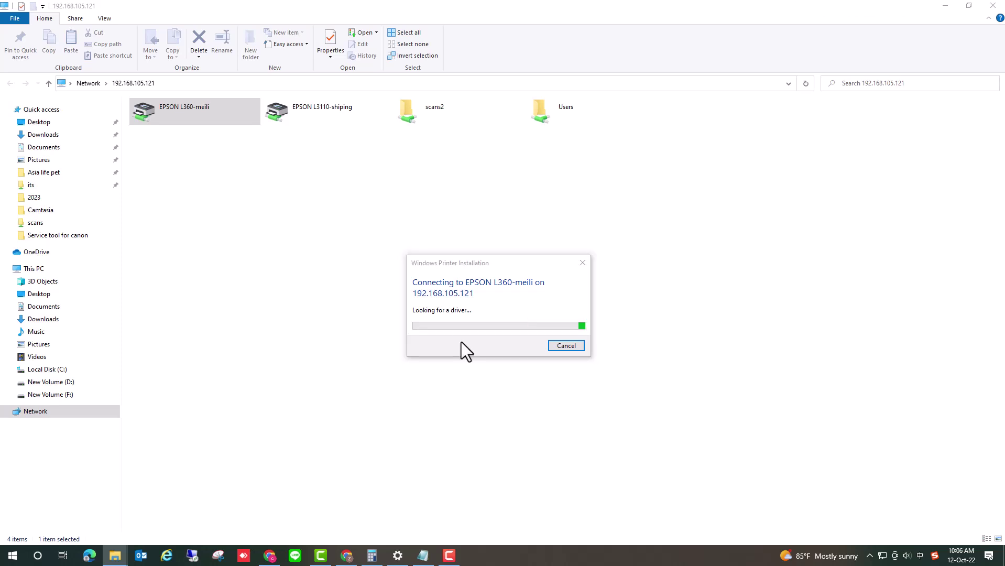
{"action": "left_click", "coordinate": [584, 262]}
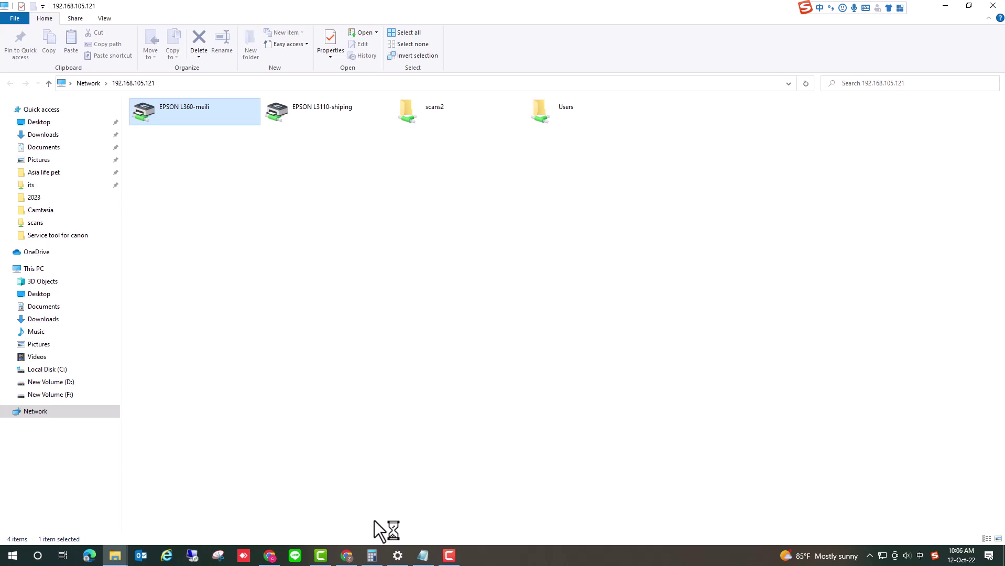
Switch to Notepad and add the text "this is I just example, after it loading, if it show message error" on a new line.
{"action": "left_click", "coordinate": [423, 556]}
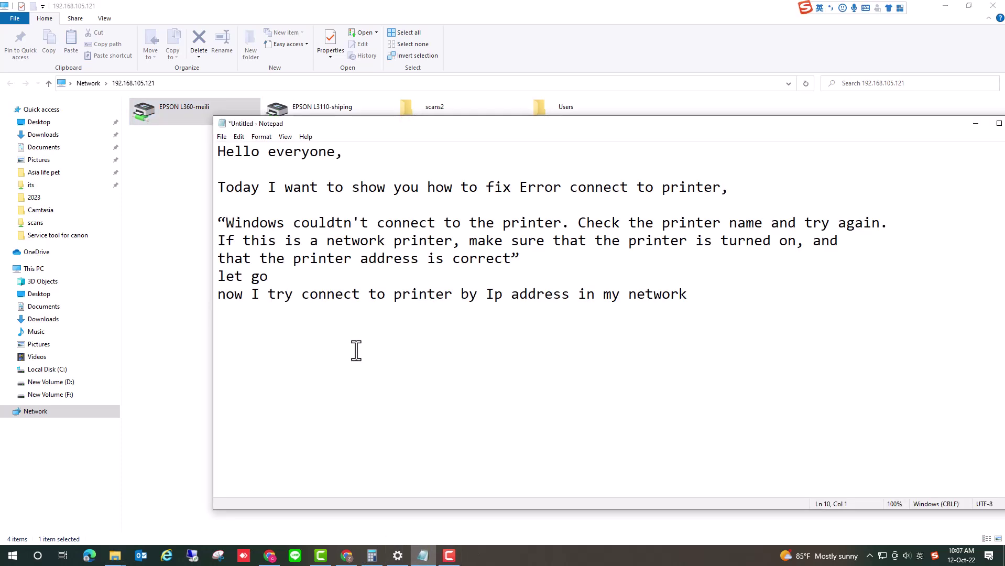
{"action": "type", "text": "this is I jus"}
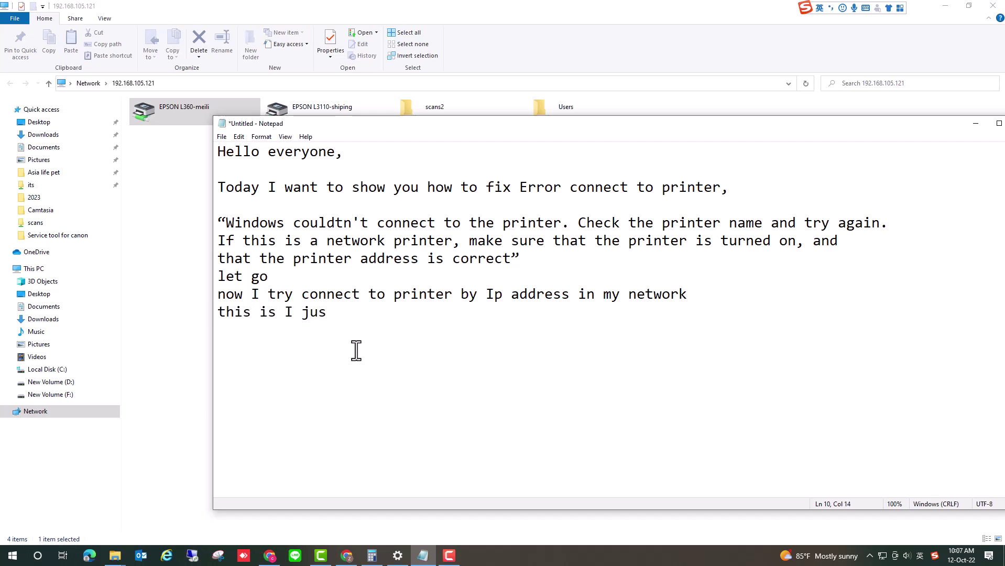
{"action": "type", "text": "t ex"}
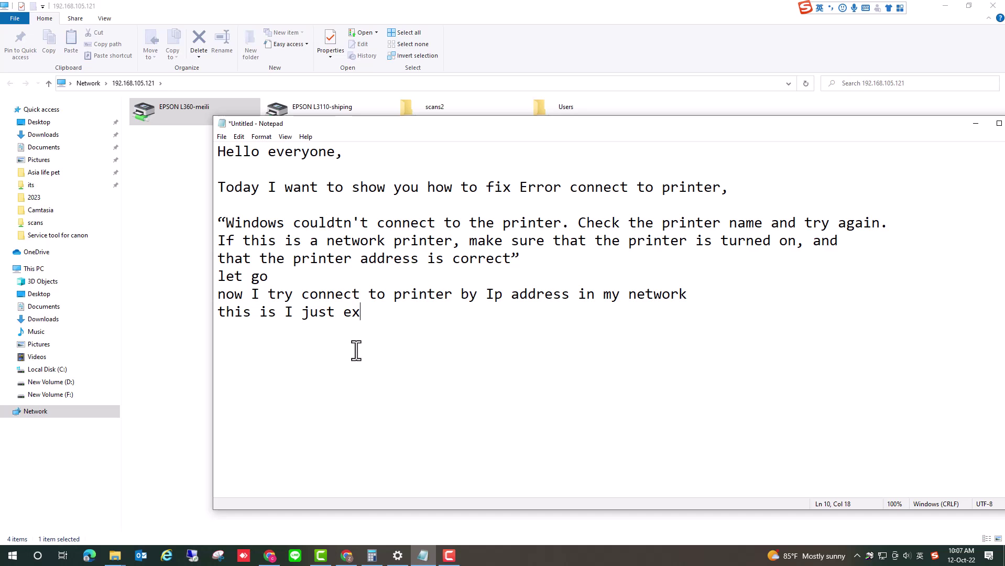
{"action": "type", "text": "ample, after it"}
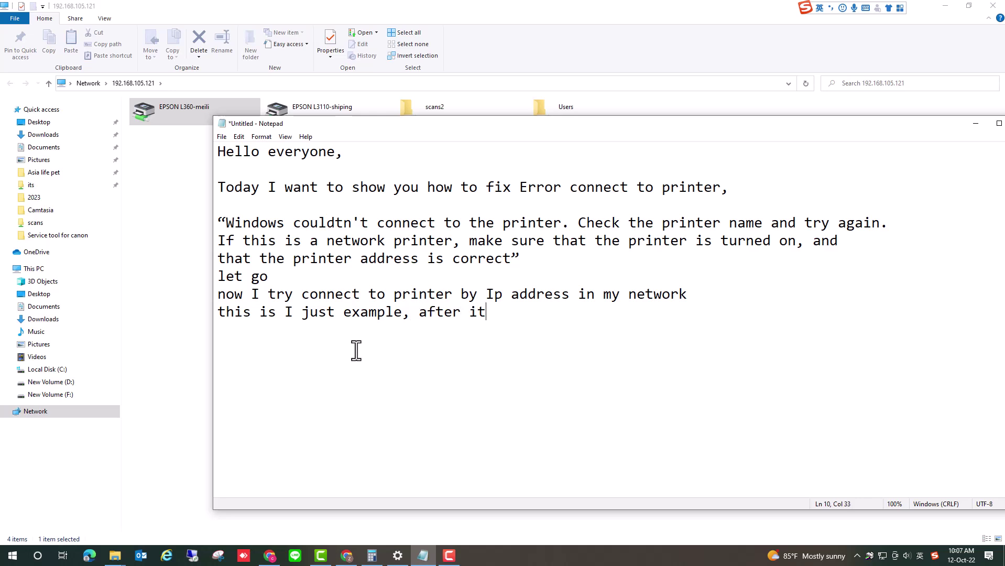
{"action": "key", "text": "BackSpace"}
{"action": "type", "text": "t loading, i"}
{"action": "key", "text": "BackSpace"}
{"action": "type", "text": "if it who"}
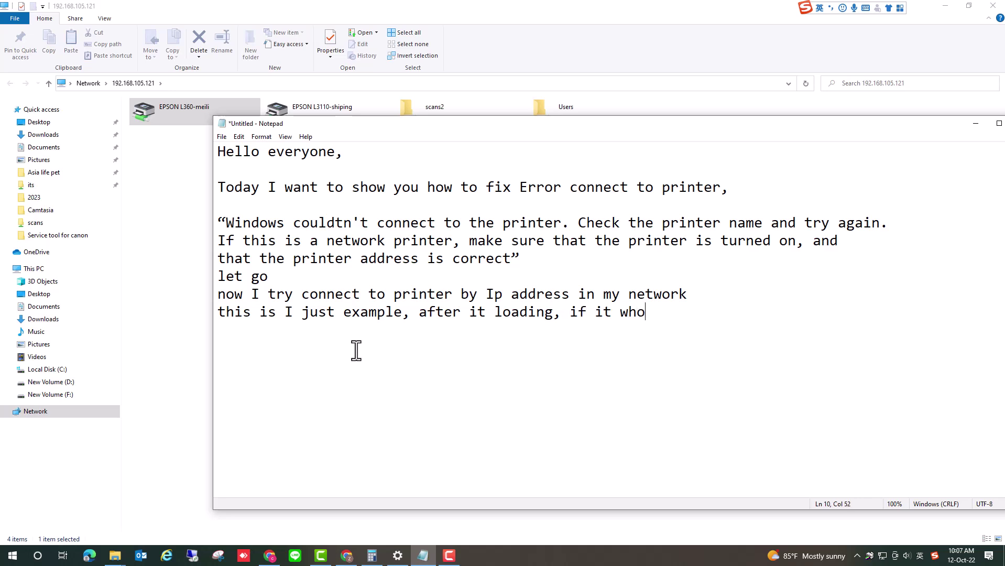
{"action": "key", "text": "BackSpace"}
{"action": "key", "text": "BackSpace"}
{"action": "key", "text": "BackSpace"}
{"action": "type", "text": "show message error"}
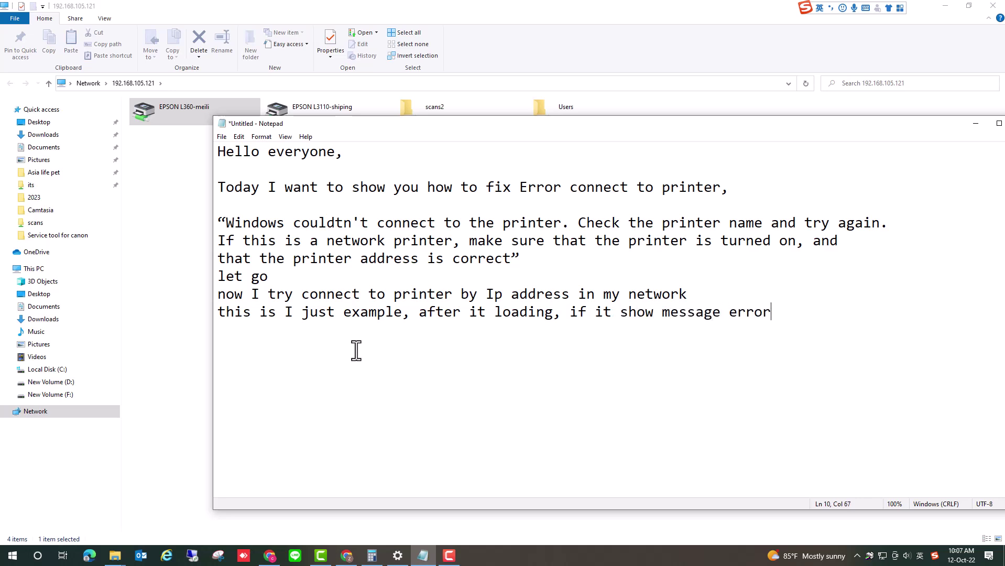
Complete the sentence with "like this" and add the line "please follow my way, I hope it work".
{"action": "type", "text": " link"}
{"action": "key", "text": "BackSpace"}
{"action": "key", "text": "BackSpace"}
{"action": "type", "text": "ke thisplease"}
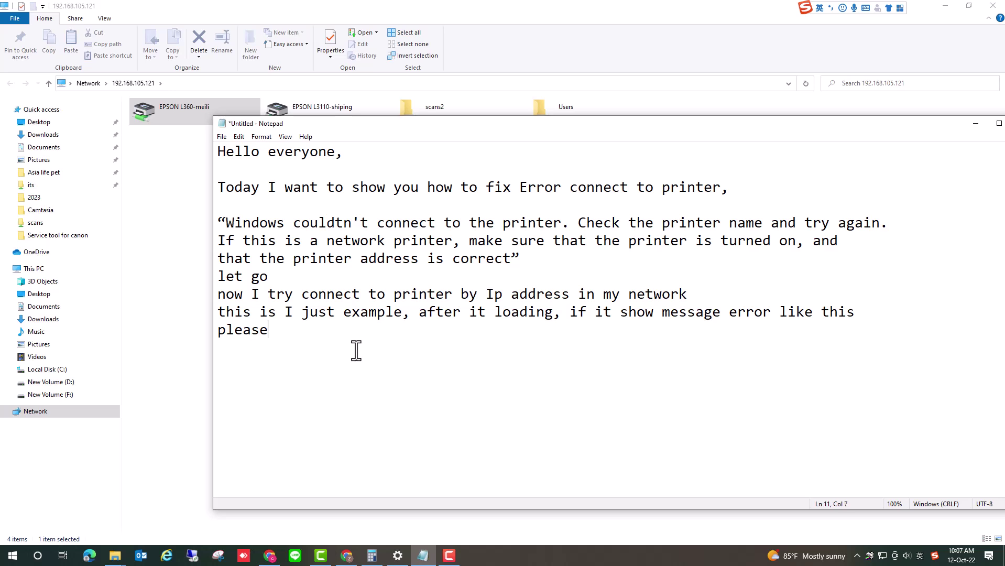
{"action": "type", "text": " follow my way"}
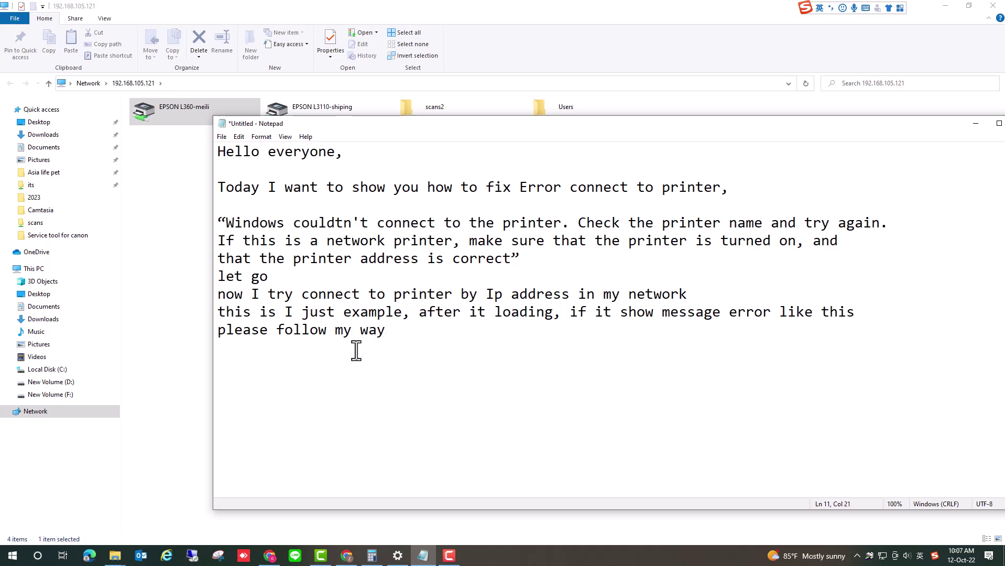
{"action": "type", "text": ", I hope it work"}
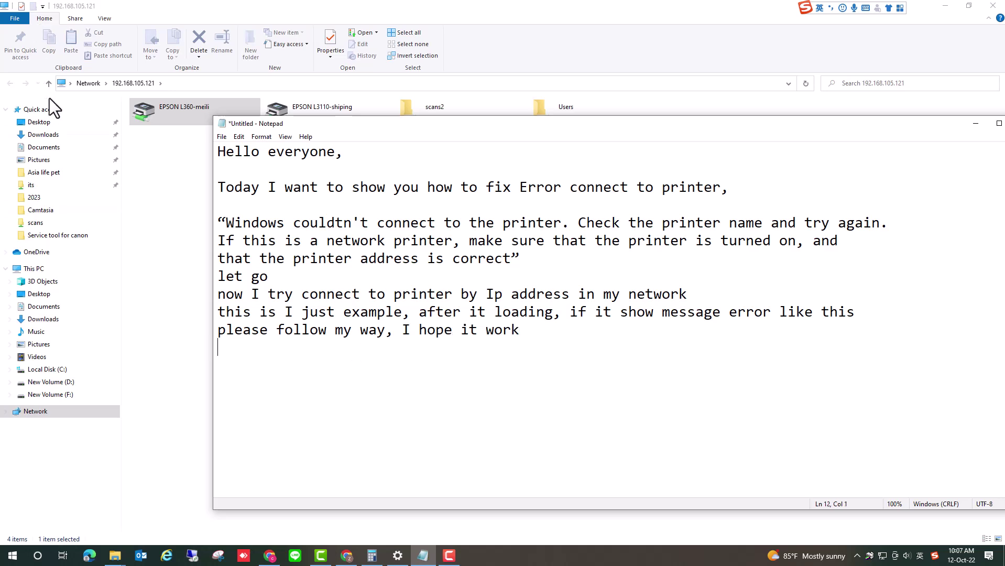
View the printer error in the 36110-capture1 image from Downloads again and close it.
{"action": "left_click", "coordinate": [43, 134]}
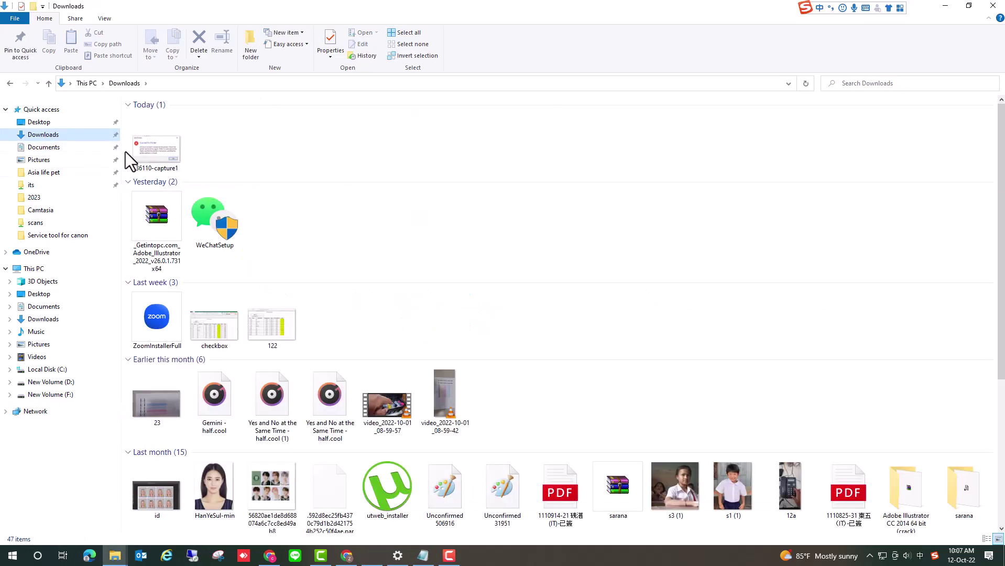
{"action": "double_click", "coordinate": [143, 152]}
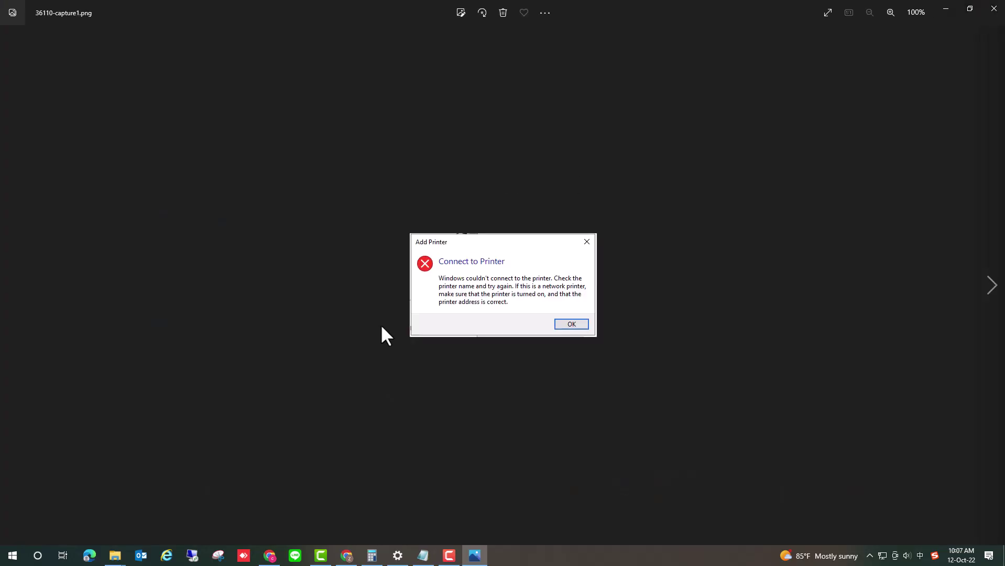
{"action": "left_click", "coordinate": [994, 9]}
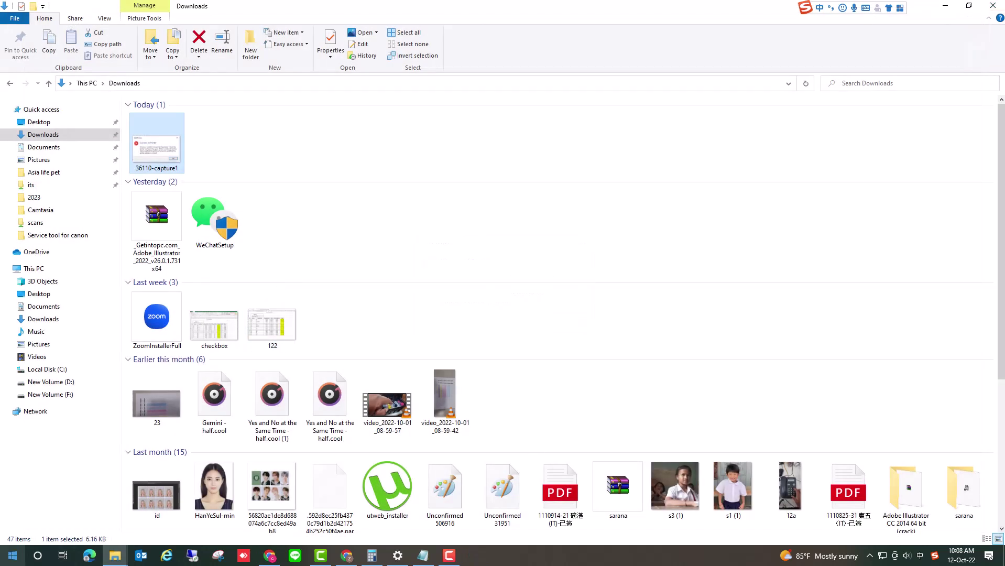
Open Credential Manager under User Accounts in Control Panel and start adding a new Windows credential.
{"action": "left_click", "coordinate": [13, 556]}
{"action": "type", "text": "control"}
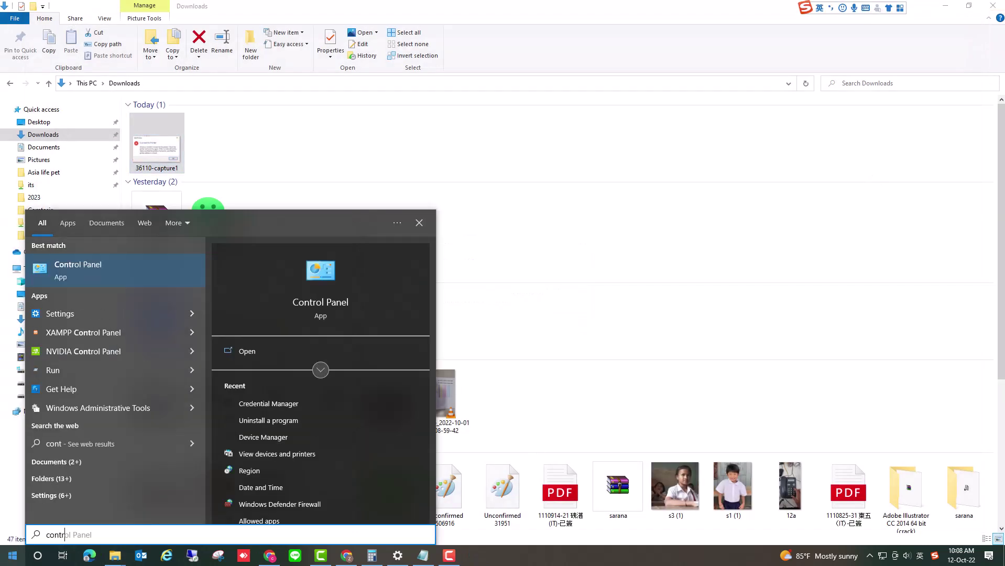
{"action": "key", "text": "Return"}
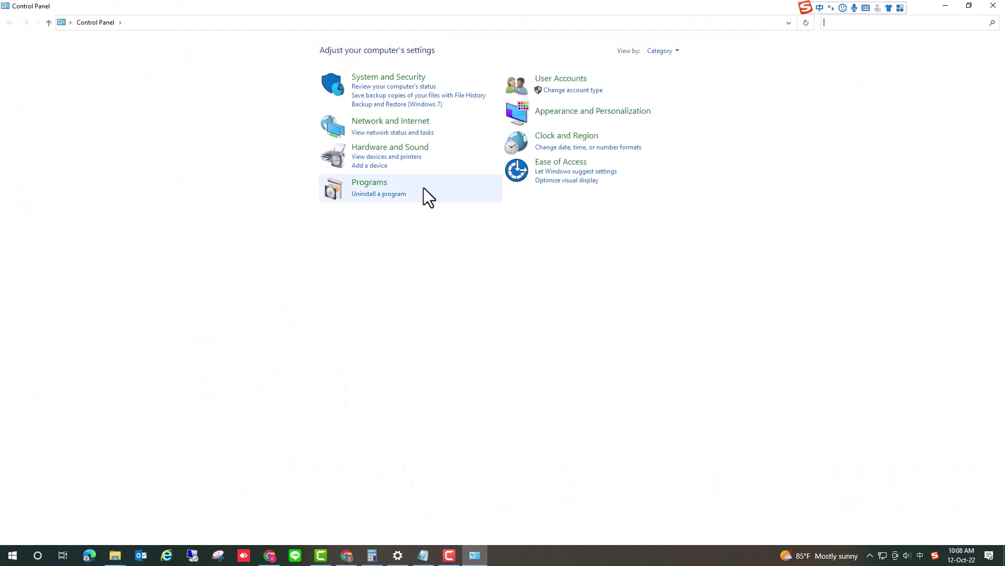
{"action": "left_click", "coordinate": [565, 81]}
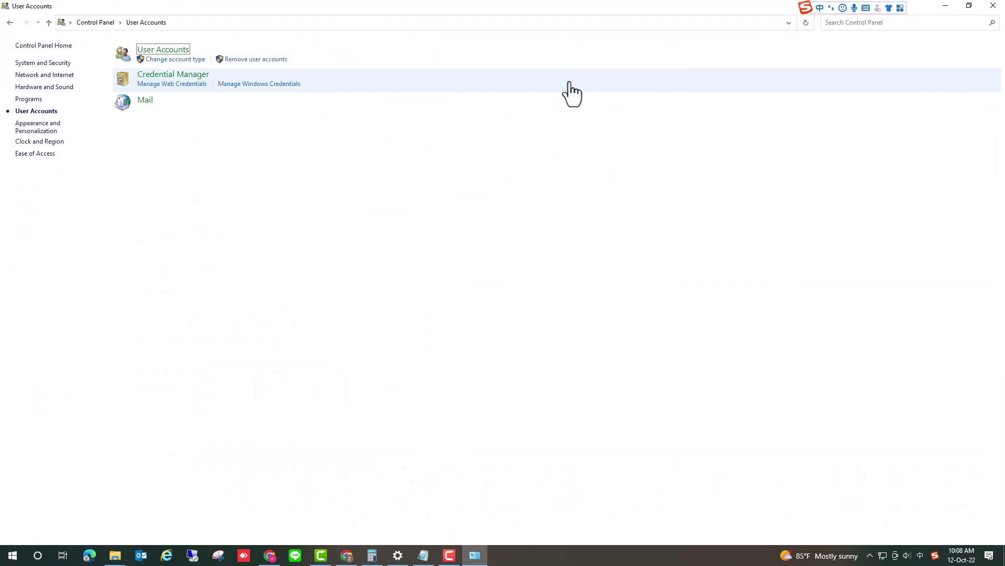
{"action": "left_click", "coordinate": [173, 78]}
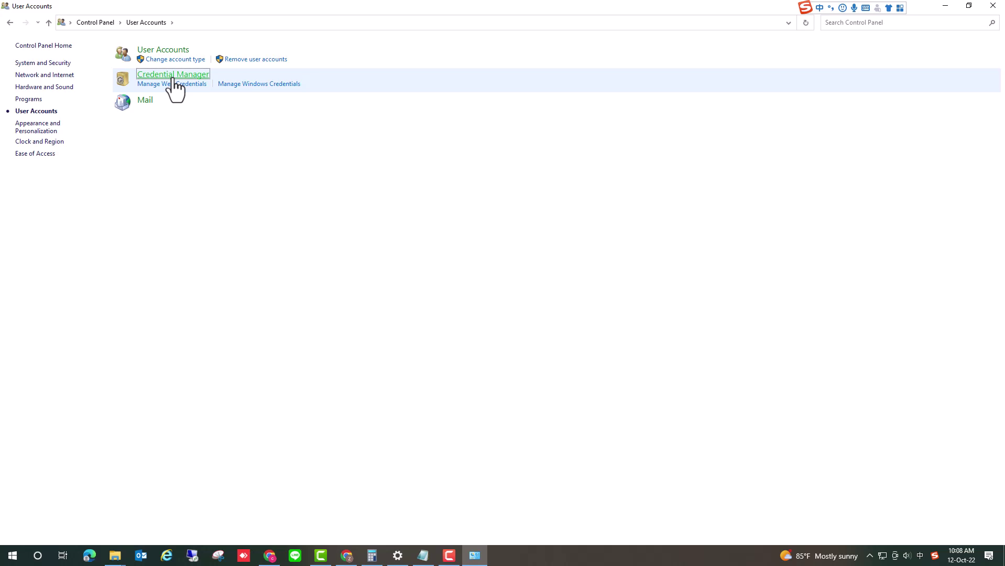
{"action": "left_click", "coordinate": [324, 107]}
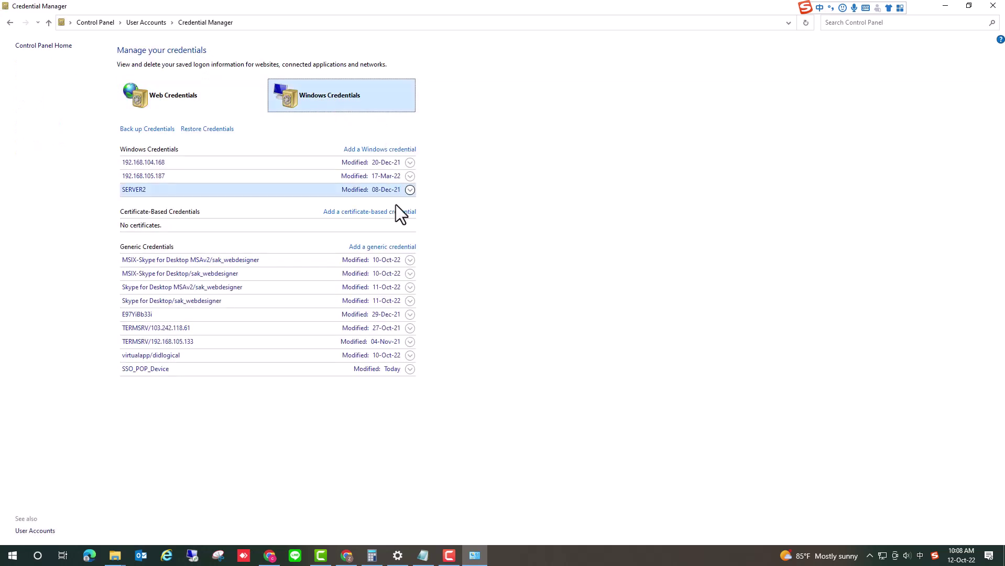
{"action": "left_click", "coordinate": [387, 149]}
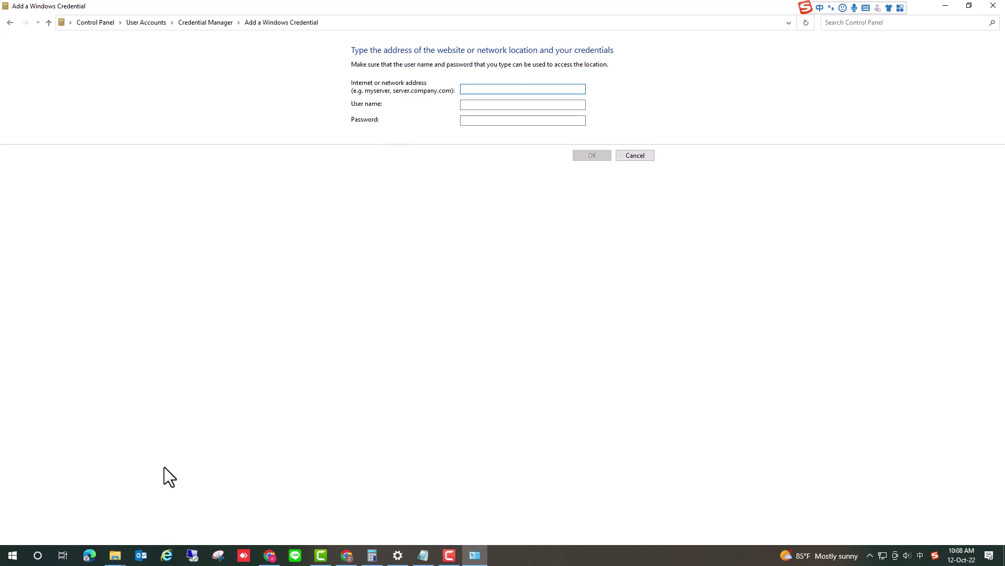
Copy the IP address 192.168.105.121 from the Run dialog's entry and paste it as the new credential's network address.
{"action": "key", "text": "super+r"}
{"action": "left_click", "coordinate": [98, 490]}
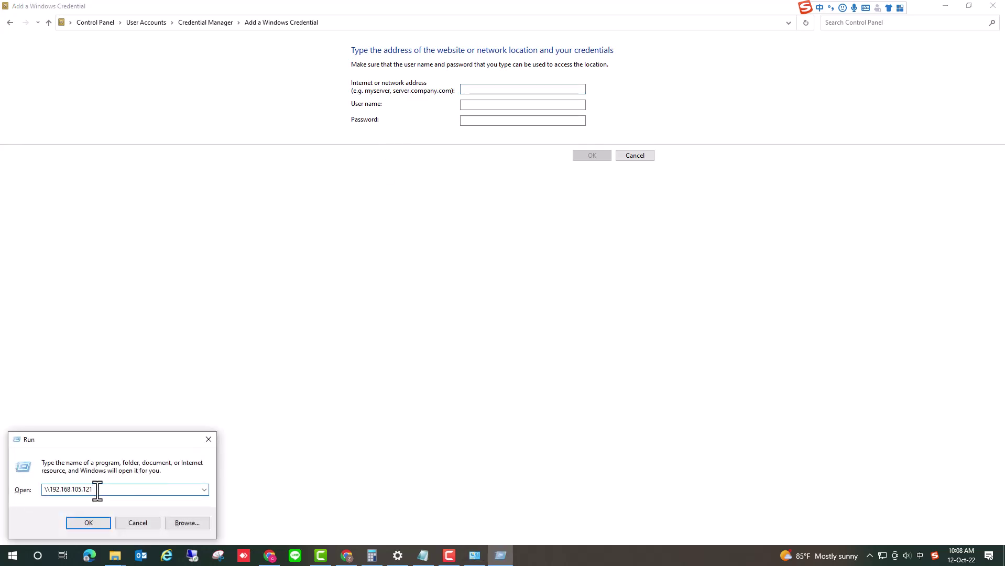
{"action": "left_click_drag", "start_coordinate": [100, 491], "coordinate": [51, 491]}
{"action": "right_click", "coordinate": [64, 490]}
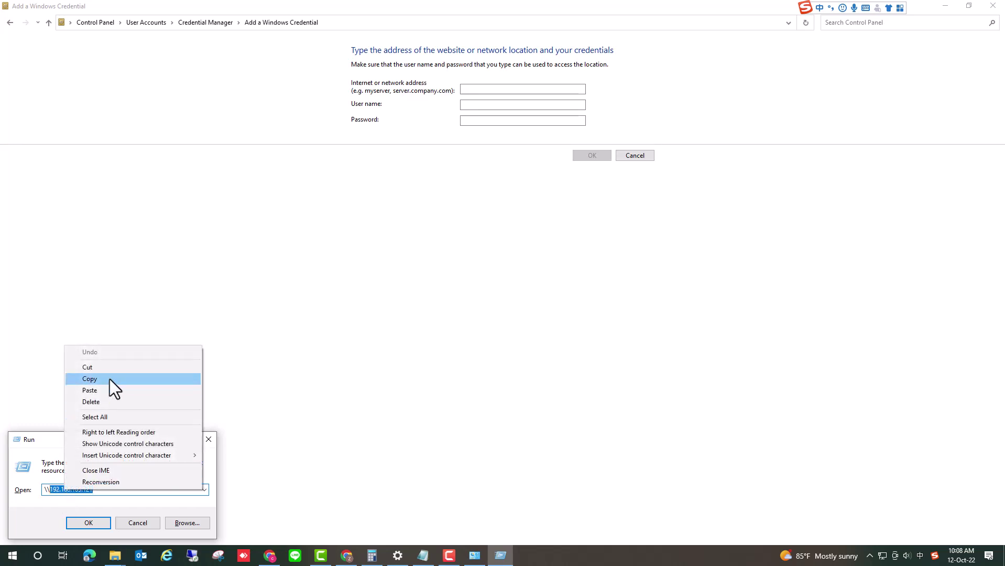
{"action": "left_click", "coordinate": [109, 379]}
{"action": "left_click", "coordinate": [482, 88]}
{"action": "right_click", "coordinate": [480, 89]}
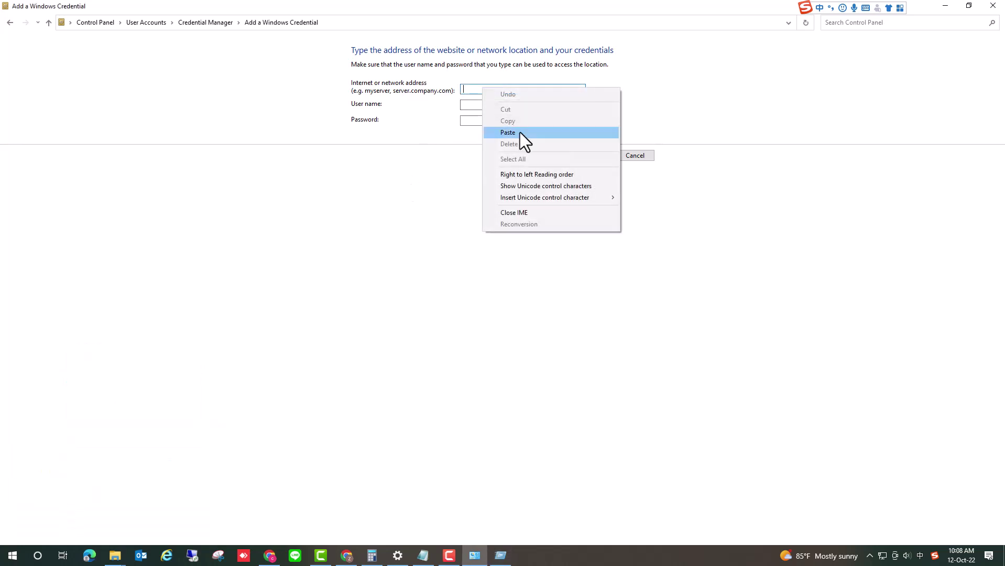
{"action": "left_click", "coordinate": [513, 132]}
Fill in the credential's user name with the note "this is user of Pc IP above".
{"action": "left_click", "coordinate": [479, 104]}
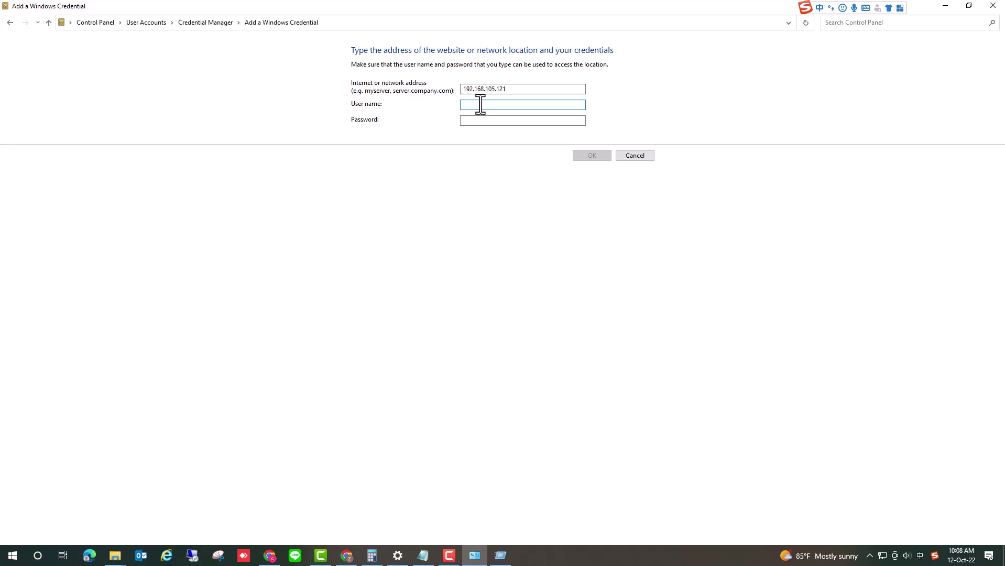
{"action": "type", "text": "this"}
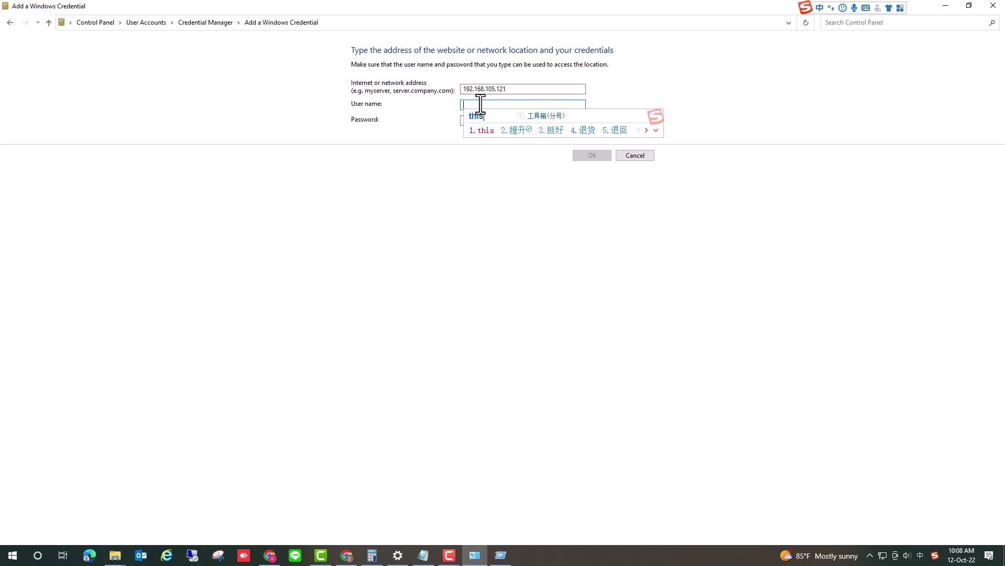
{"action": "key", "text": "shift"}
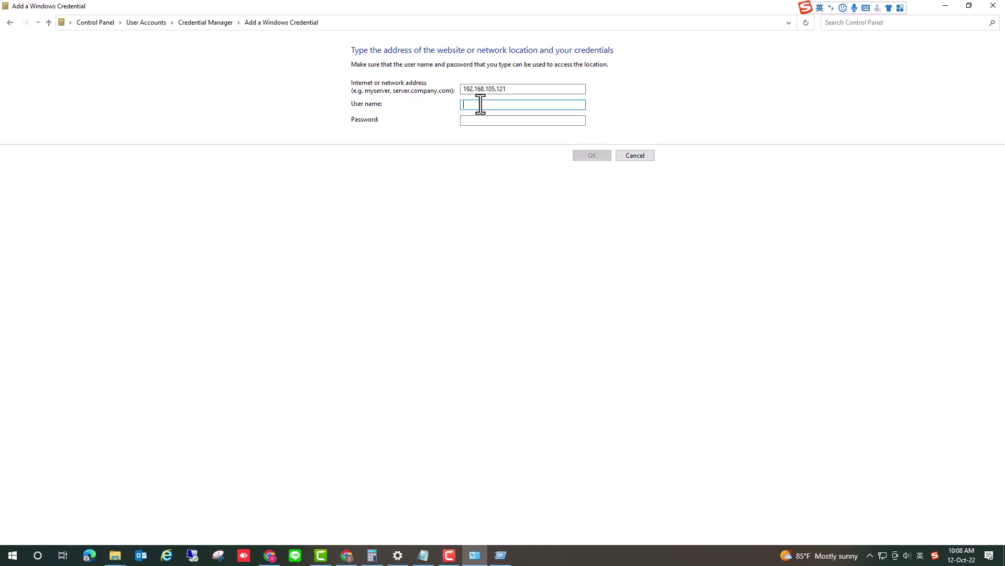
{"action": "type", "text": "his is user of Pc IP above"}
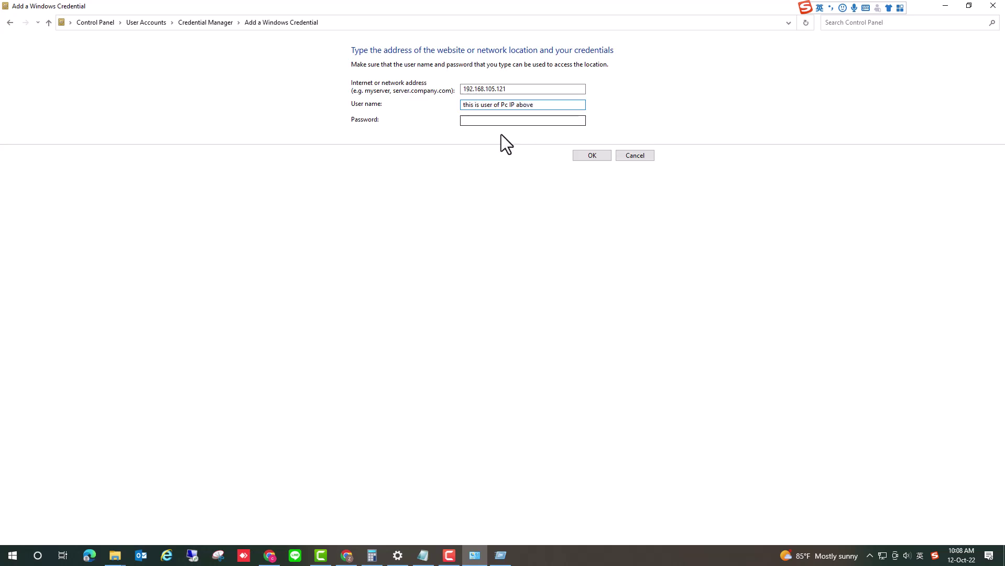
Try entering the credential's password, clear the password field again and return to the user name.
{"action": "left_click", "coordinate": [486, 120]}
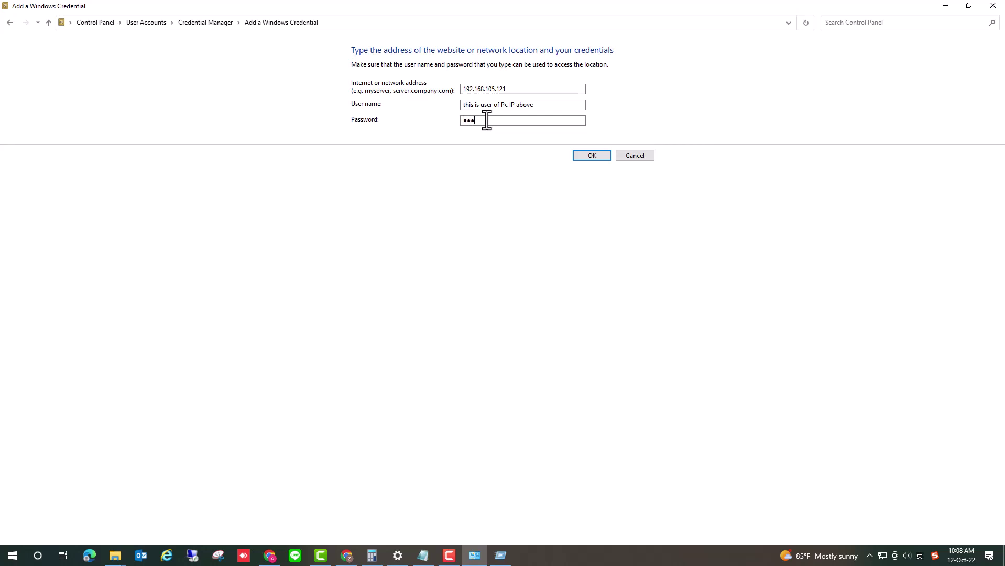
{"action": "key", "text": "BackSpace"}
{"action": "key", "text": "BackSpace"}
{"action": "key", "text": "BackSpace"}
{"action": "key", "text": "BackSpace"}
{"action": "left_click", "coordinate": [545, 104]}
{"action": "left_click", "coordinate": [545, 106]}
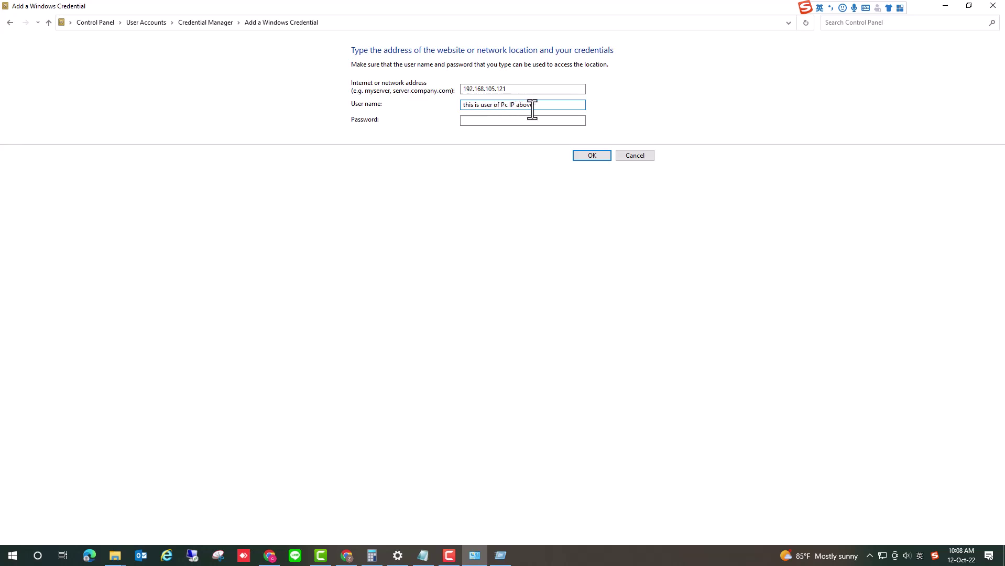
Switch to Notepad, move its window off the credential form and add the line "the user name and password is from the printer".
{"action": "left_click", "coordinate": [423, 555]}
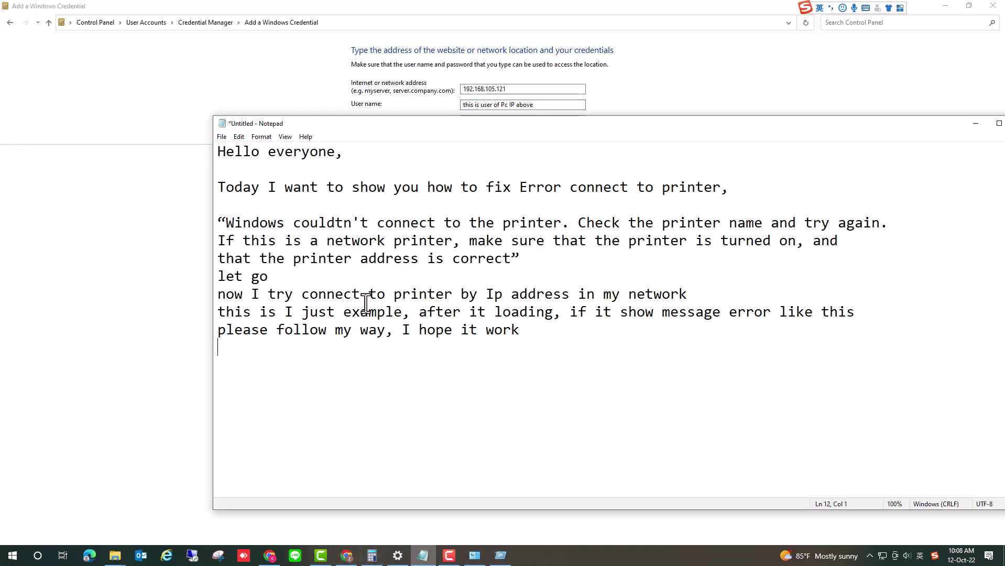
{"action": "left_click_drag", "start_coordinate": [501, 126], "coordinate": [605, 162]}
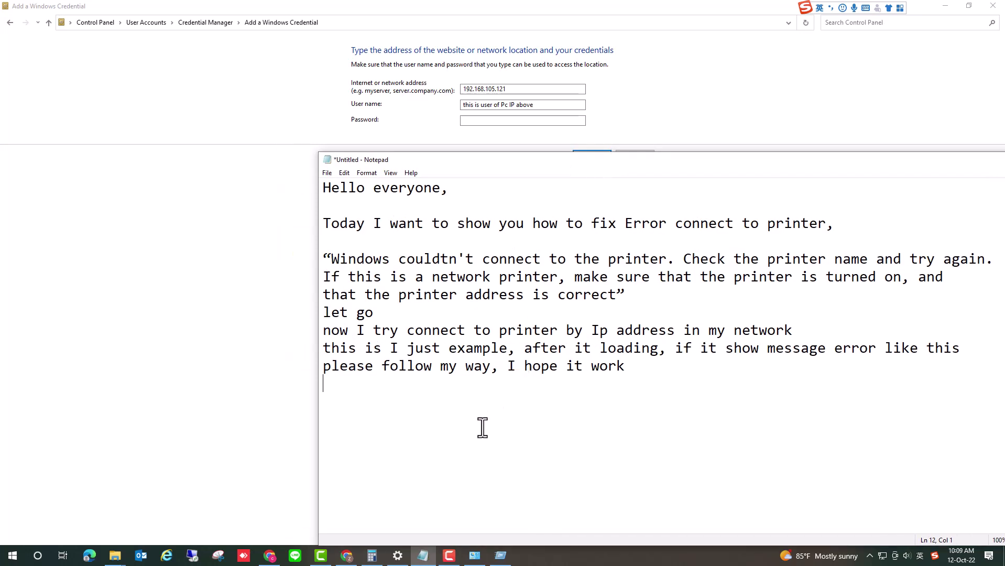
{"action": "type", "text": "the user na me"}
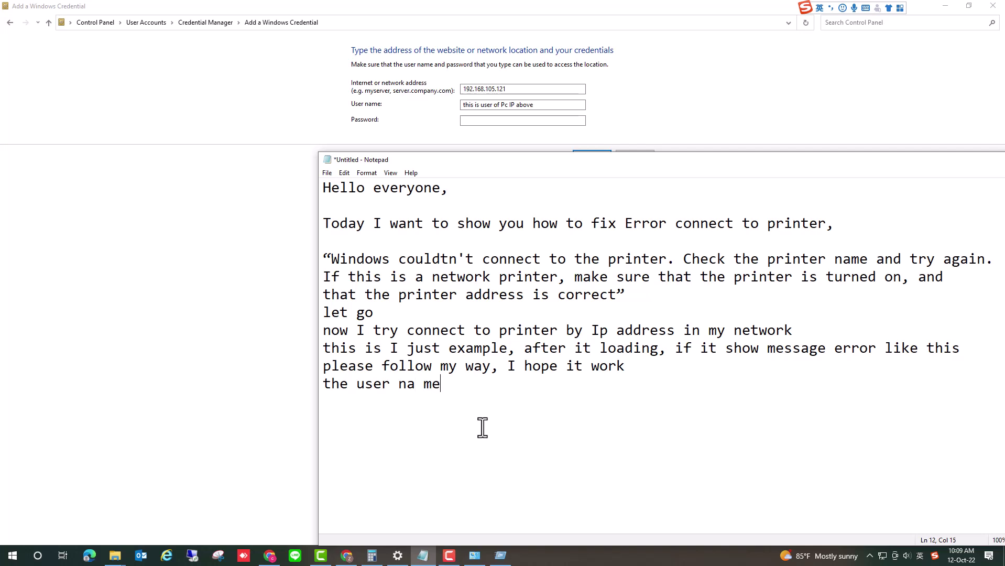
{"action": "key", "text": "BackSpace"}
{"action": "key", "text": "BackSpace"}
{"action": "key", "text": "BackSpace"}
{"action": "type", "text": "me and passwor"}
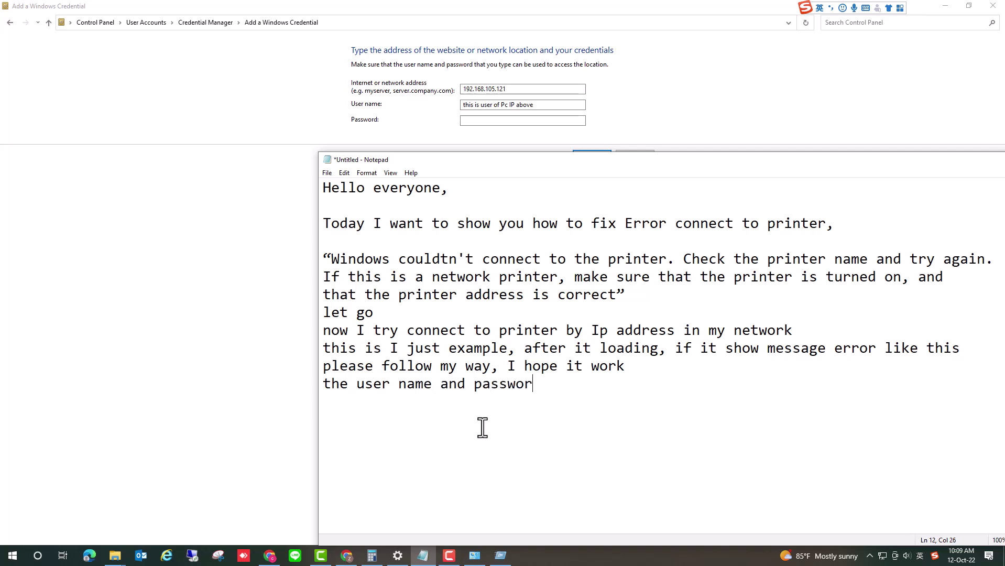
{"action": "type", "text": "d is from the printer"}
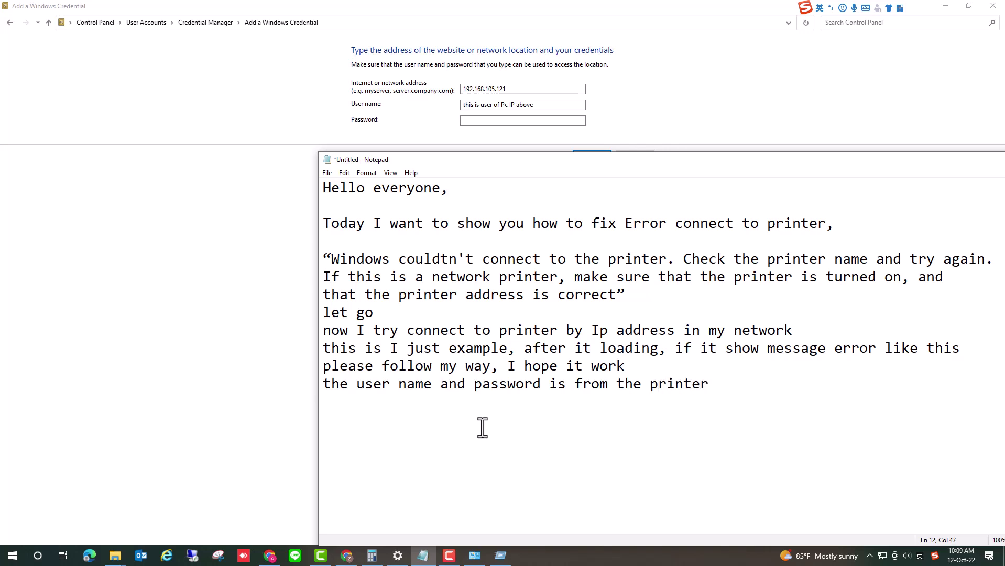
Change the ending of the last Notepad line to "shared PC printer" and start a new line.
{"action": "type", "text": " P"}
{"action": "key", "text": "BackSpace"}
{"action": "key", "text": "BackSpace"}
{"action": "key", "text": "BackSpace"}
{"action": "key", "text": "BackSpace"}
{"action": "key", "text": "BackSpace"}
{"action": "key", "text": "BackSpace"}
{"action": "key", "text": "BackSpace"}
{"action": "key", "text": "BackSpace"}
{"action": "key", "text": "BackSpace"}
{"action": "type", "text": "shared PC printer"}
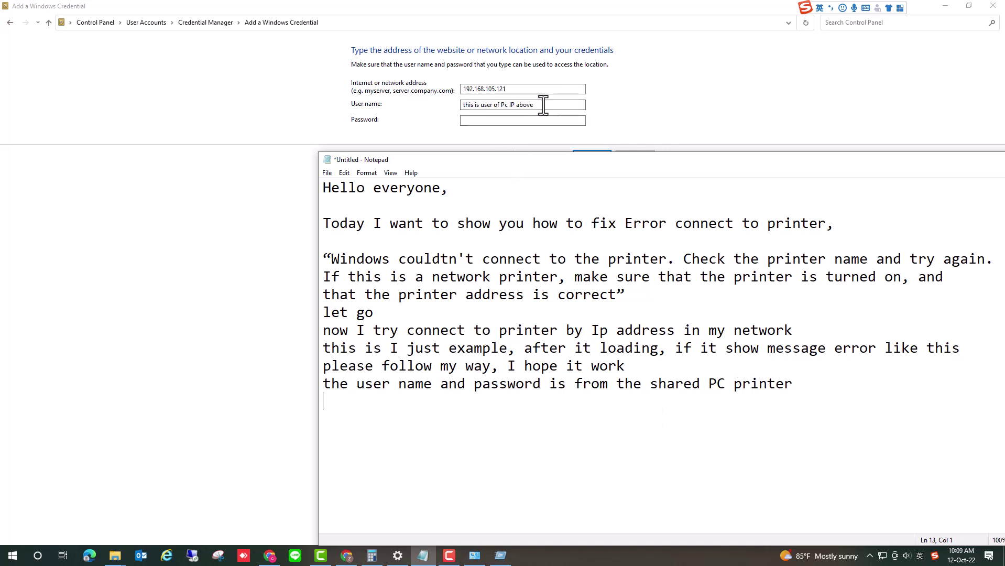
Back in the Windows credential form, replace the user name with "admin", enter the account password and save the credential.
{"action": "left_click", "coordinate": [489, 105]}
{"action": "left_click_drag", "start_coordinate": [534, 105], "coordinate": [407, 125]}
{"action": "key", "text": "BackSpace"}
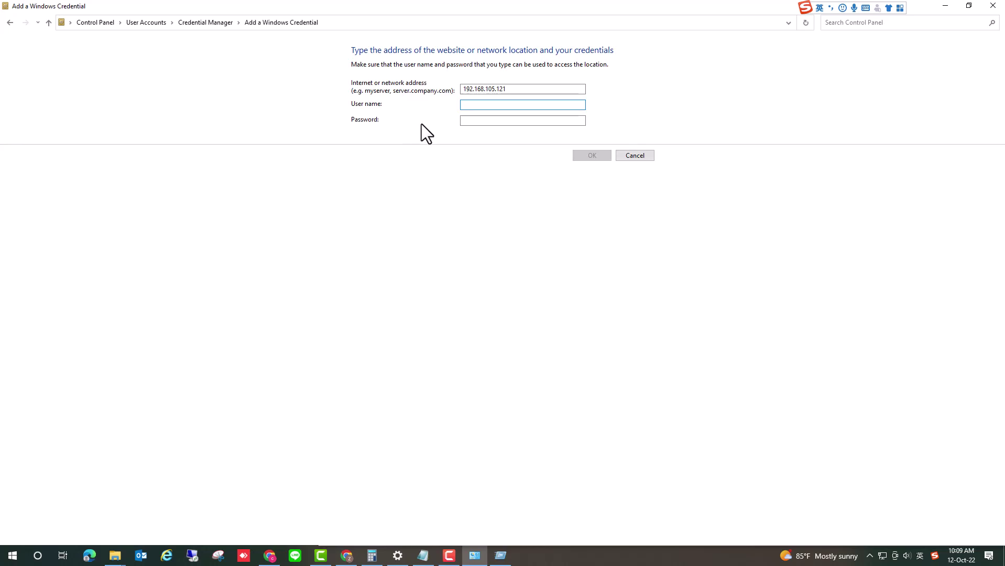
{"action": "type", "text": "admine"}
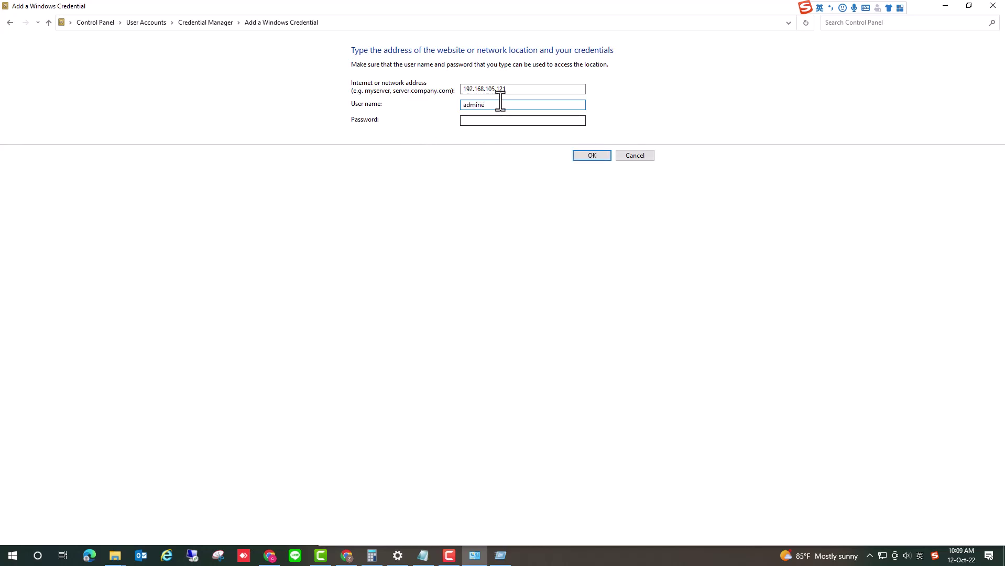
{"action": "key", "text": "BackSpace"}
{"action": "left_click", "coordinate": [490, 120]}
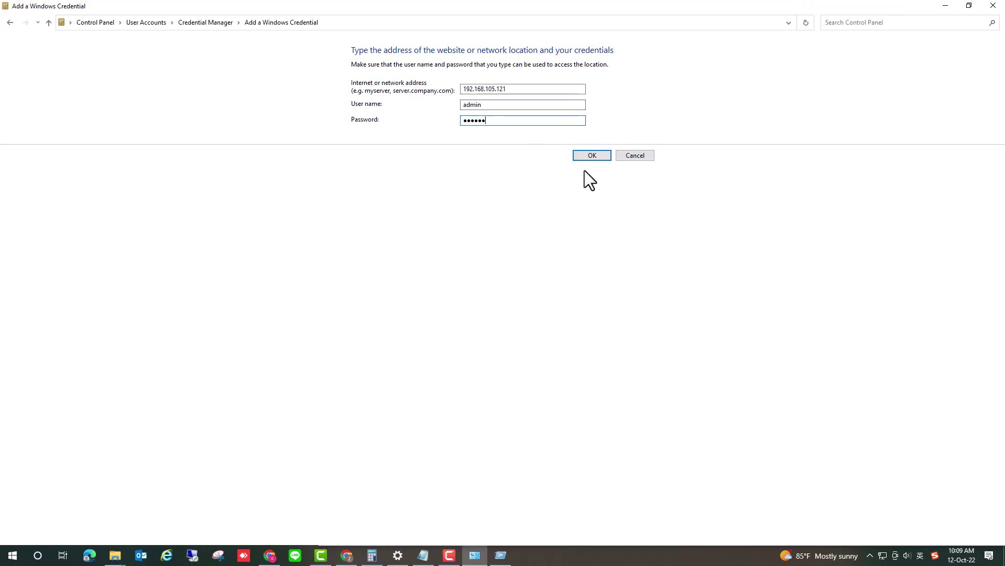
{"action": "left_click", "coordinate": [586, 156]}
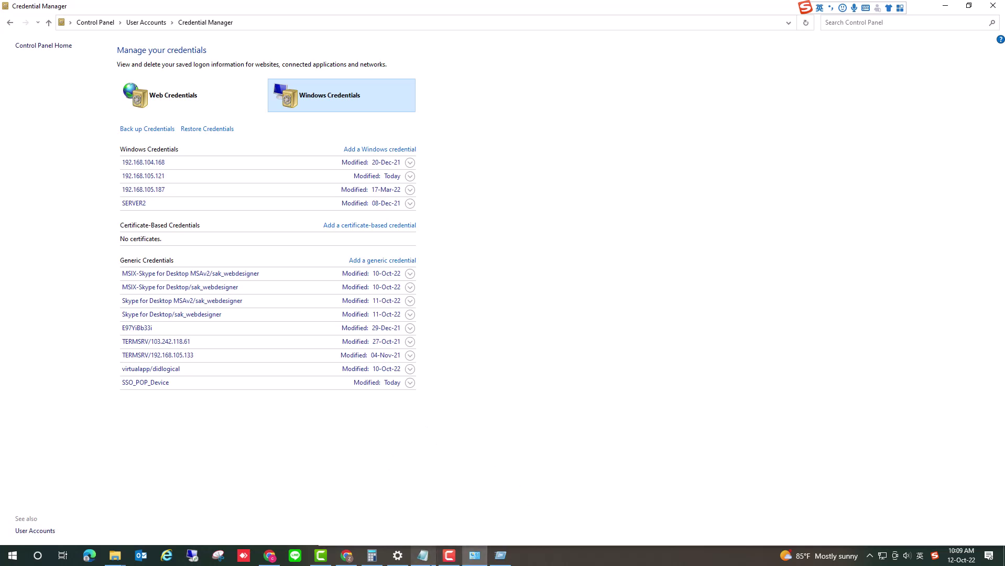
Switch to Notepad, move its window up and add "after you click ok let try connect again, thank you for watching".
{"action": "left_click", "coordinate": [423, 556]}
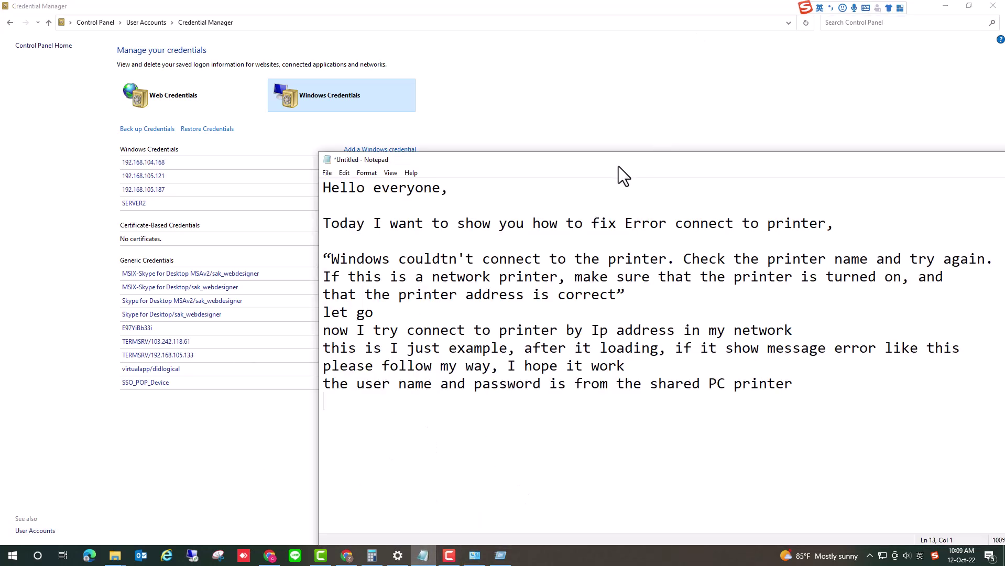
{"action": "left_click_drag", "start_coordinate": [618, 167], "coordinate": [553, 44]}
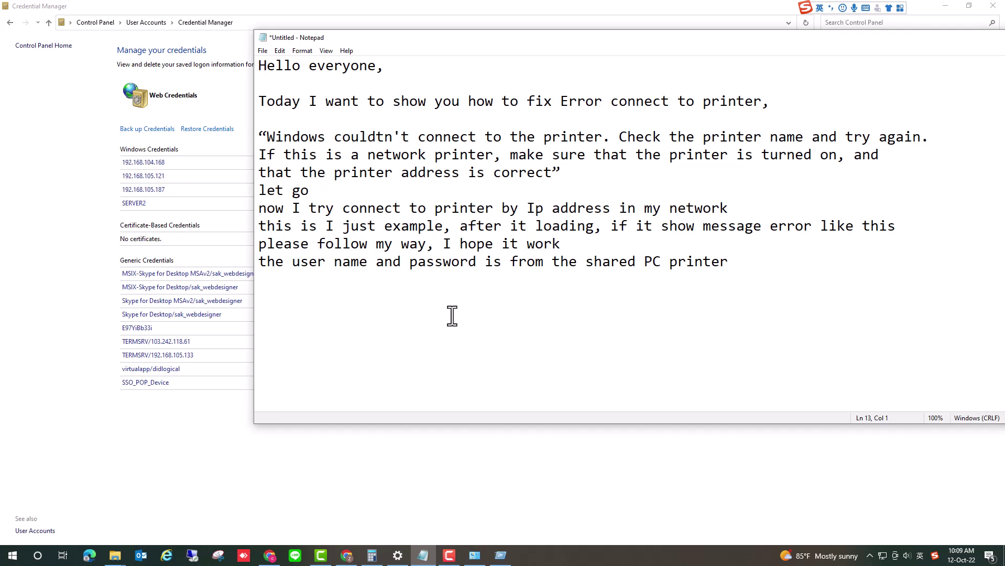
{"action": "type", "text": "after you click ok"}
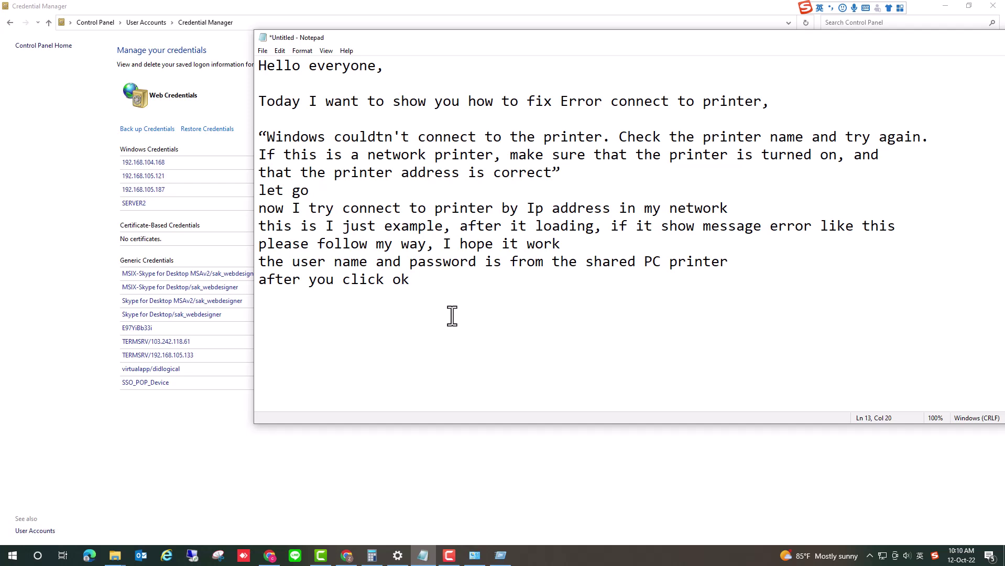
{"action": "type", "text": " let try connect ag"}
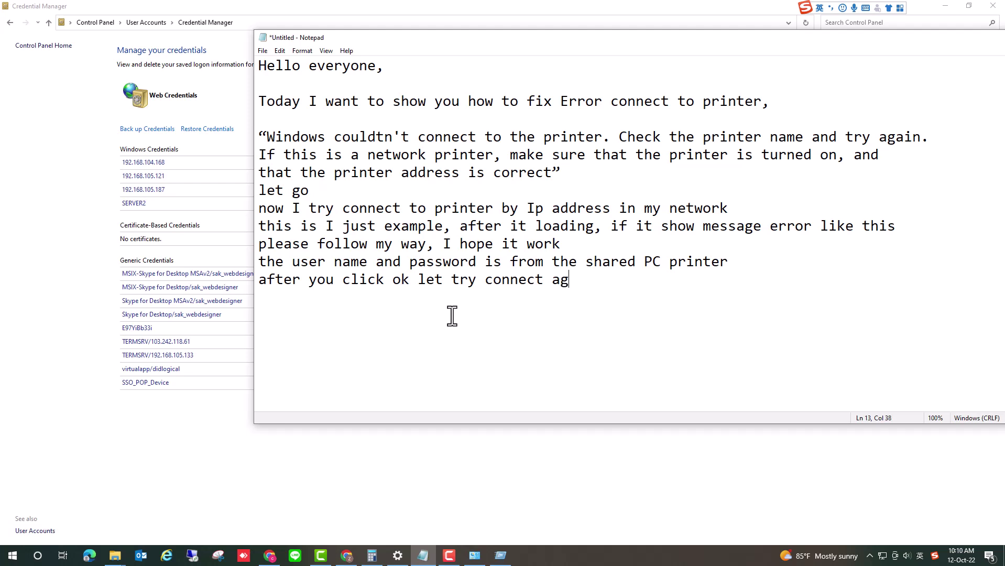
{"action": "type", "text": "ain, thank you for watching"}
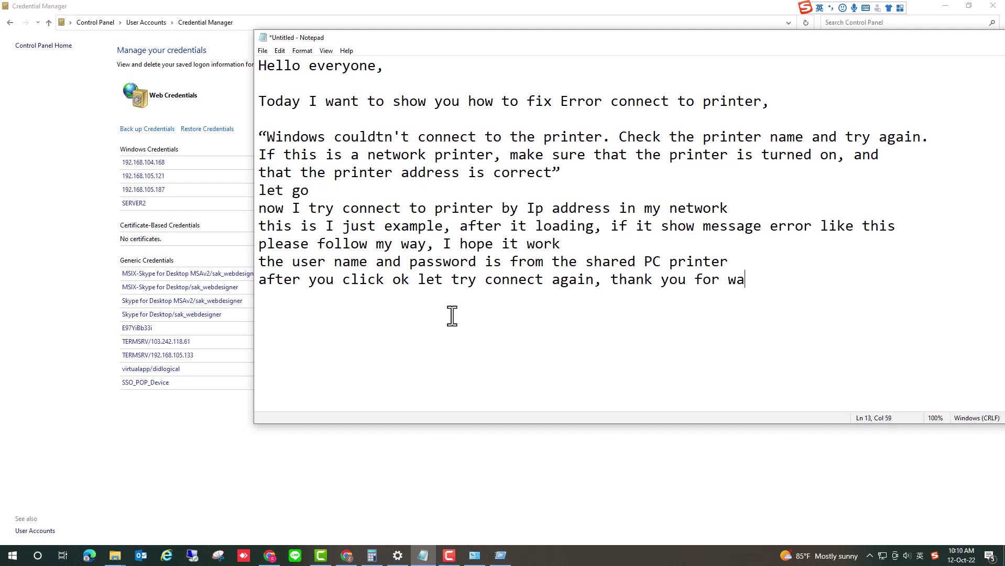